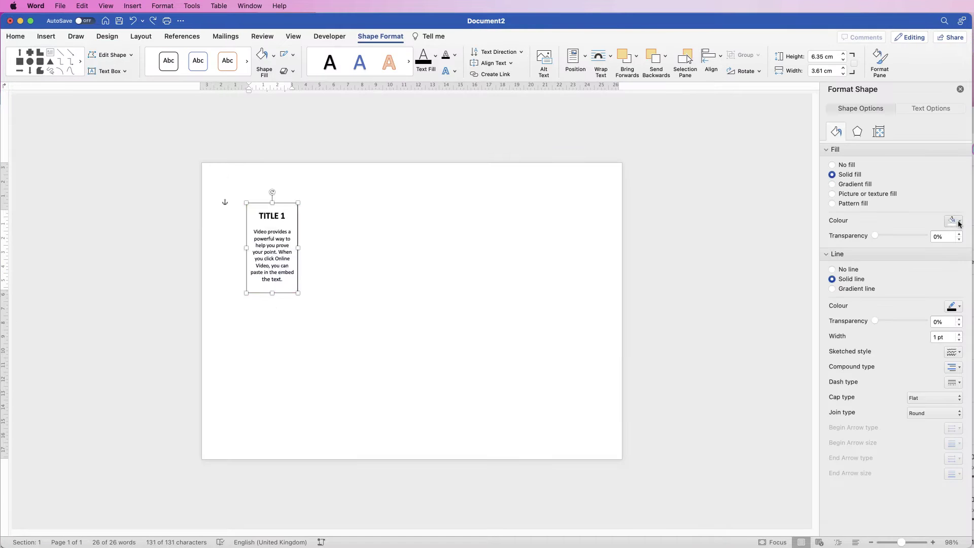
# - Give the TITLE 1 text box a gradient fill and set its first gradient stop to a light blue theme colour
pyautogui.click(832, 184)
pyautogui.click(947, 321)
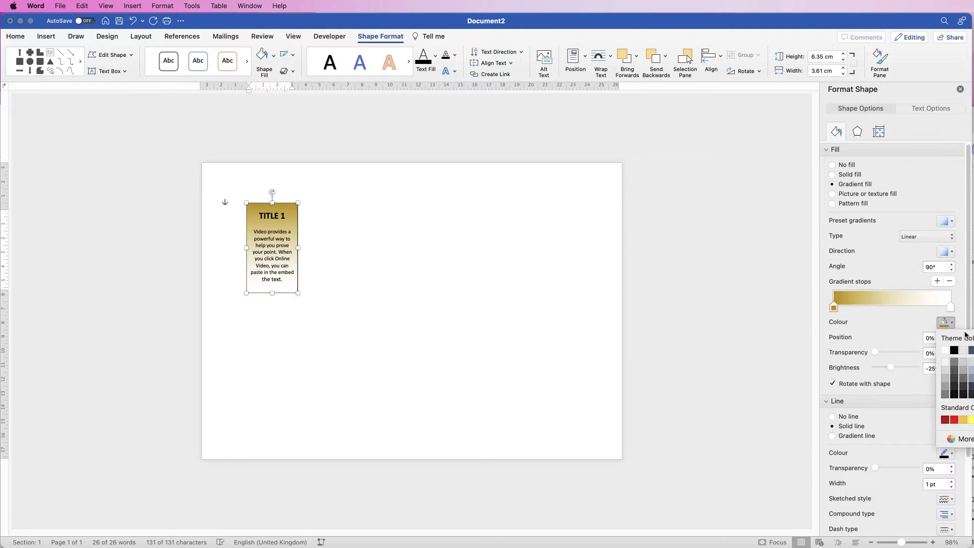
pyautogui.click(970, 360)
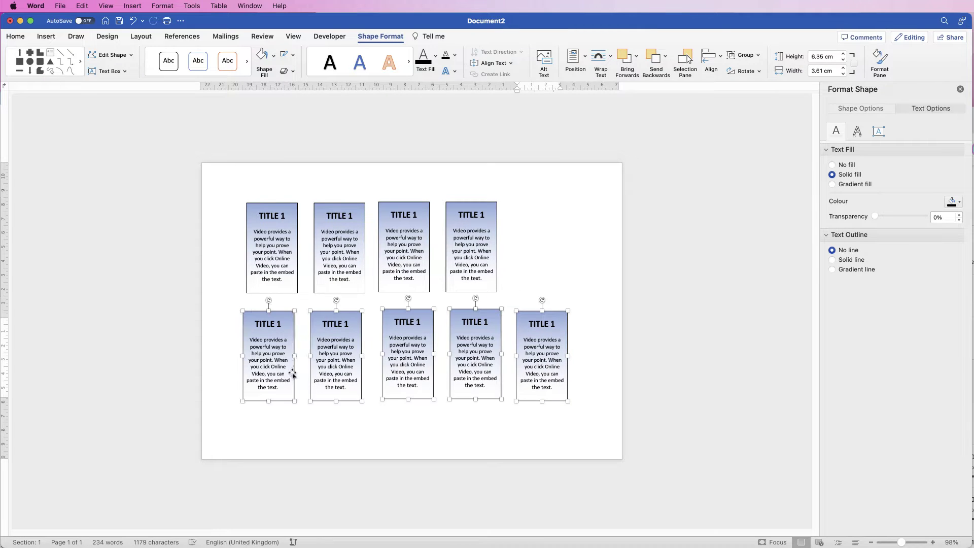
# - Align the five lower-row text boxes with each other and space them evenly across the page
pyautogui.moveTo(543, 378); pyautogui.dragTo(552, 377)
pyautogui.keyDown('shift'); pyautogui.click(478, 375); pyautogui.keyUp('shift')
pyautogui.keyDown('shift'); pyautogui.click(411, 376); pyautogui.keyUp('shift')
pyautogui.keyDown('shift'); pyautogui.click(338, 375); pyautogui.keyUp('shift')
pyautogui.keyDown('shift'); pyautogui.click(271, 375); pyautogui.keyUp('shift')
pyautogui.click(710, 59)
pyautogui.click(736, 173)
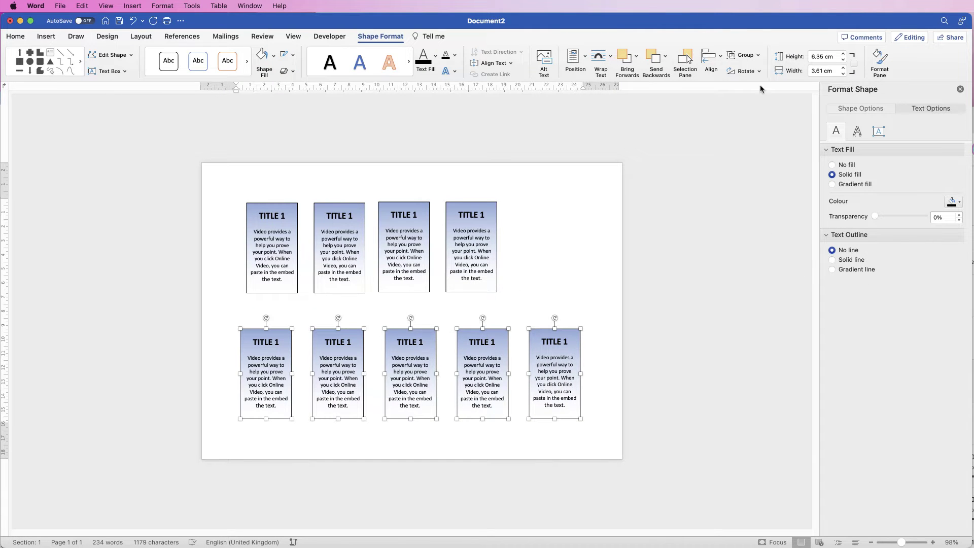
pyautogui.click(489, 398)
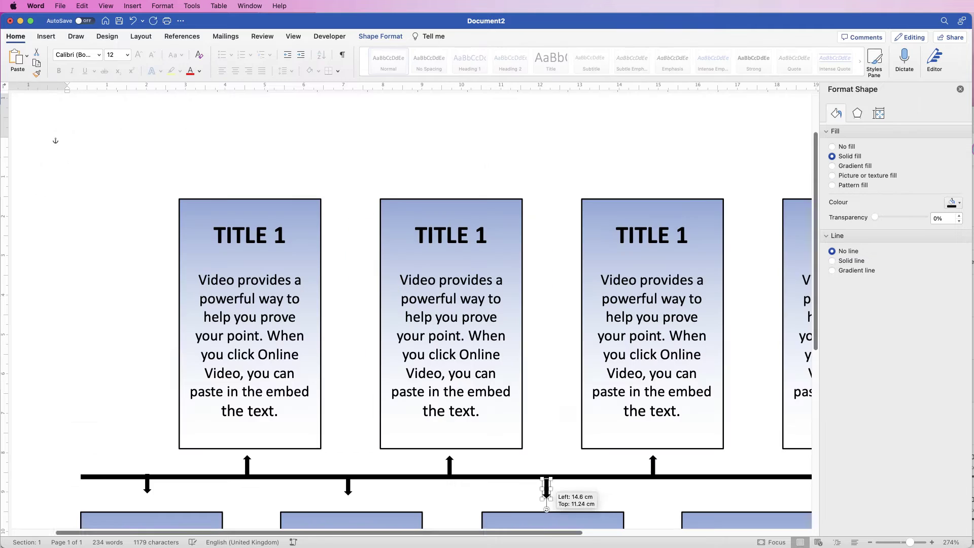
# - Paste further copies of the down arrow along the timeline bar, above the lower text boxes
pyautogui.hscroll(3, 544, 489)
pyautogui.hotkey('ctrl', 'v')
pyautogui.hotkey('ctrl', 'v')
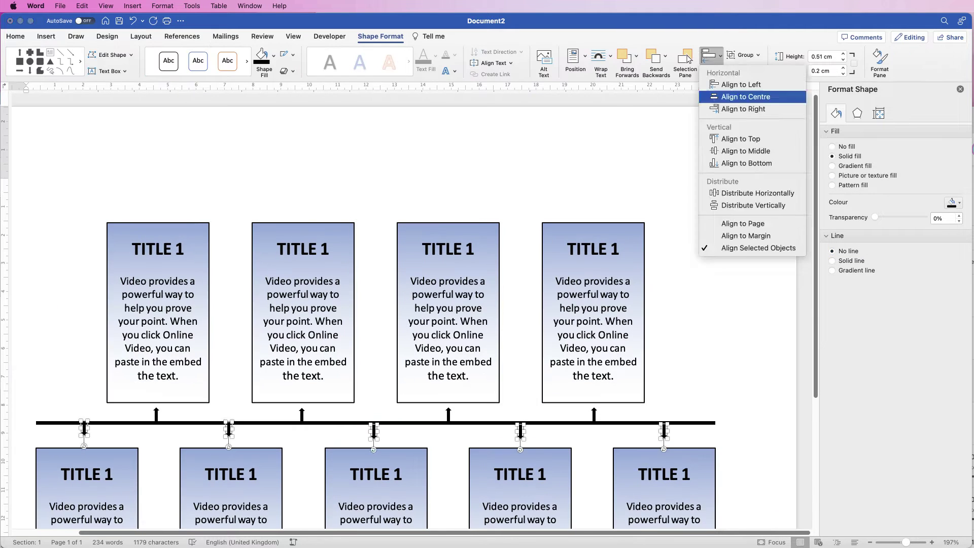
# - Align the five down arrows with each other in one level row beneath the timeline bar
pyautogui.click(746, 96)
pyautogui.click(663, 435)
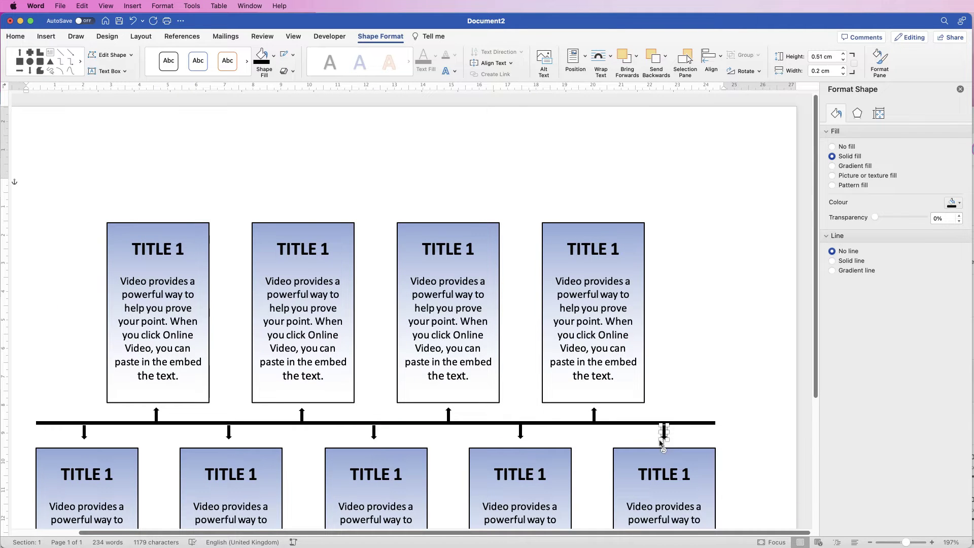
pyautogui.click(654, 429)
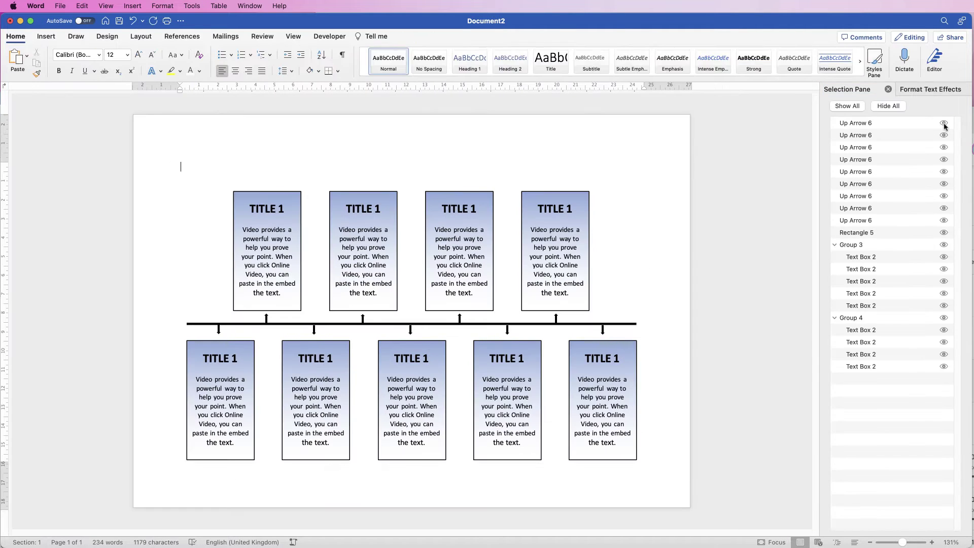
# - Group the TIMELINE INFORGRAPHIC heading with the company tag line text box below it
pyautogui.click(883, 127)
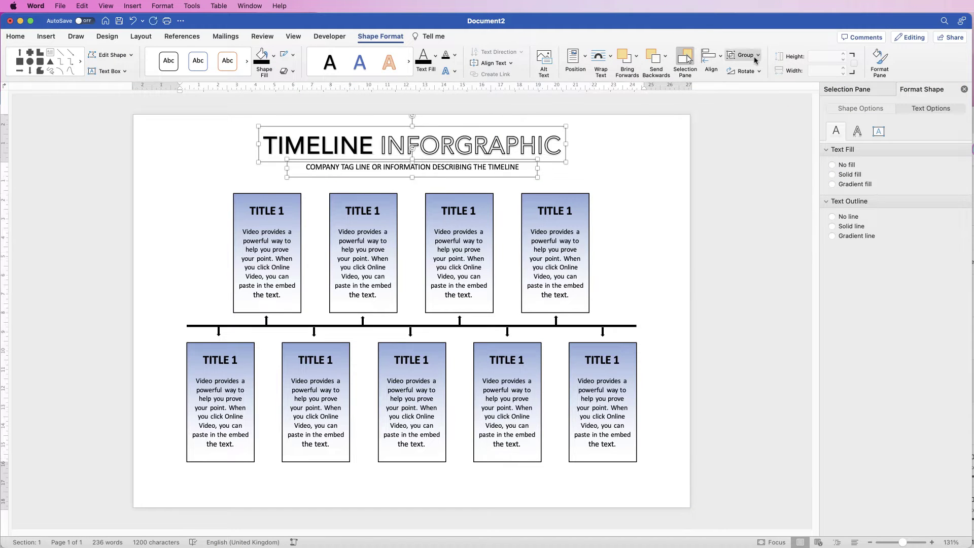
pyautogui.click(292, 54)
pyautogui.click(662, 193)
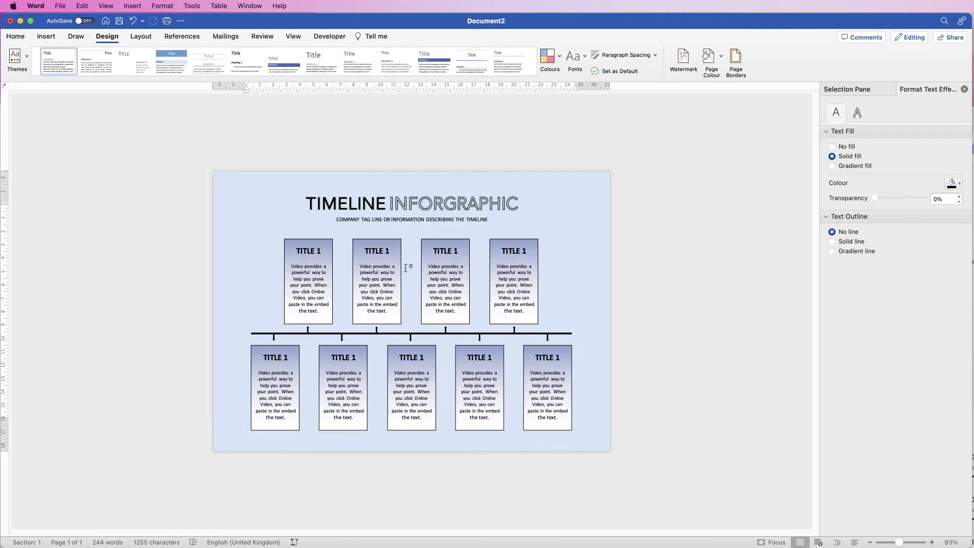
# - Save the document as a Microsoft Word template (.dotx) named Doc2 in the Templates folder
pyautogui.click(251, 198)
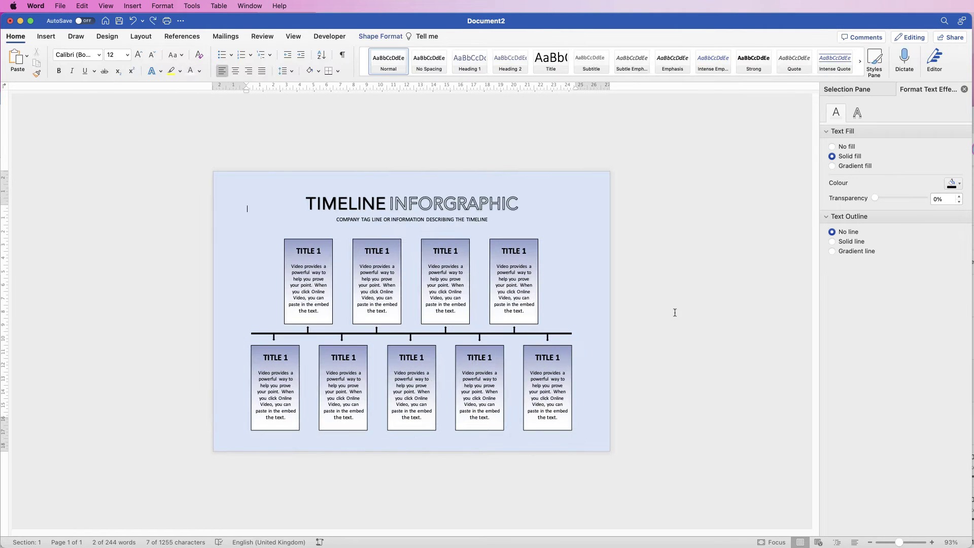
pyautogui.click(60, 5)
pyautogui.click(62, 82)
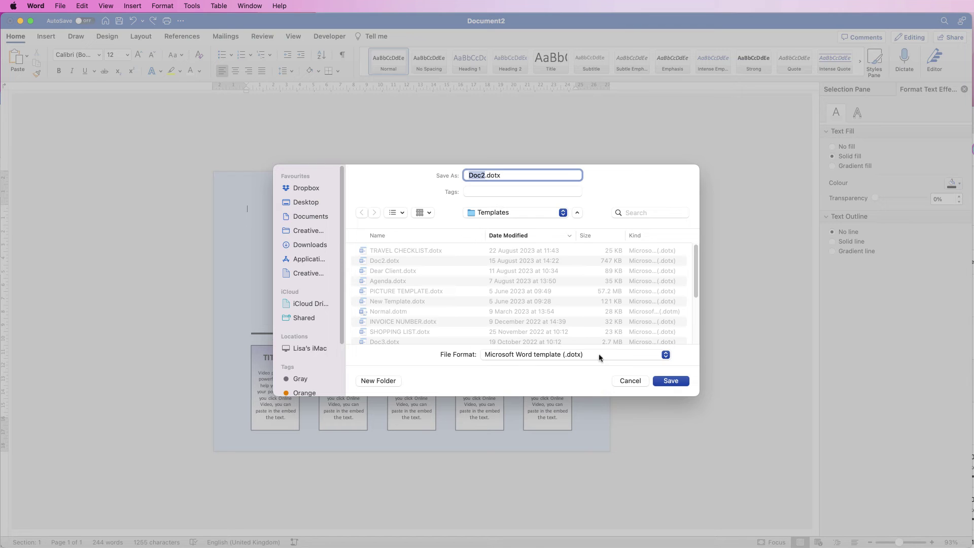
pyautogui.click(681, 382)
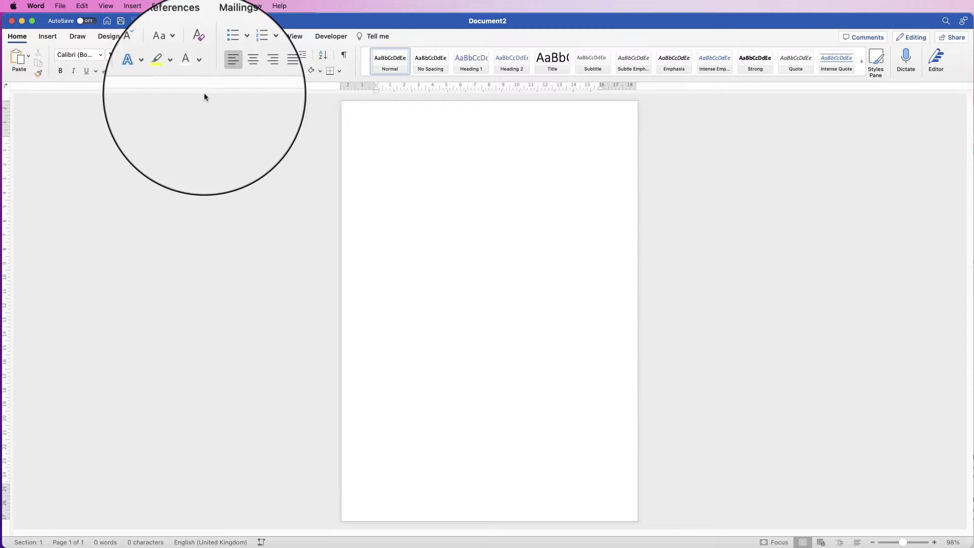
# - Change the blank document's page orientation to landscape
pyautogui.click(148, 38)
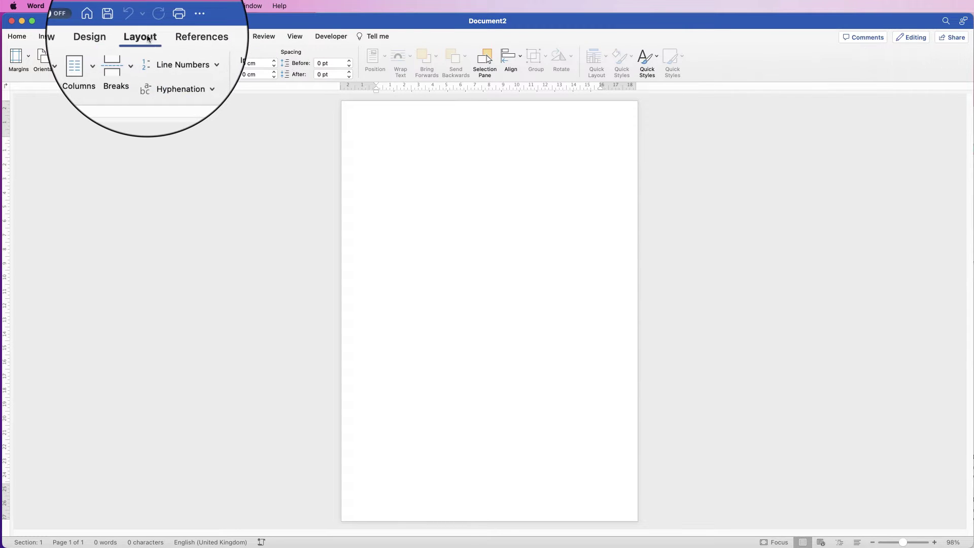
pyautogui.click(57, 59)
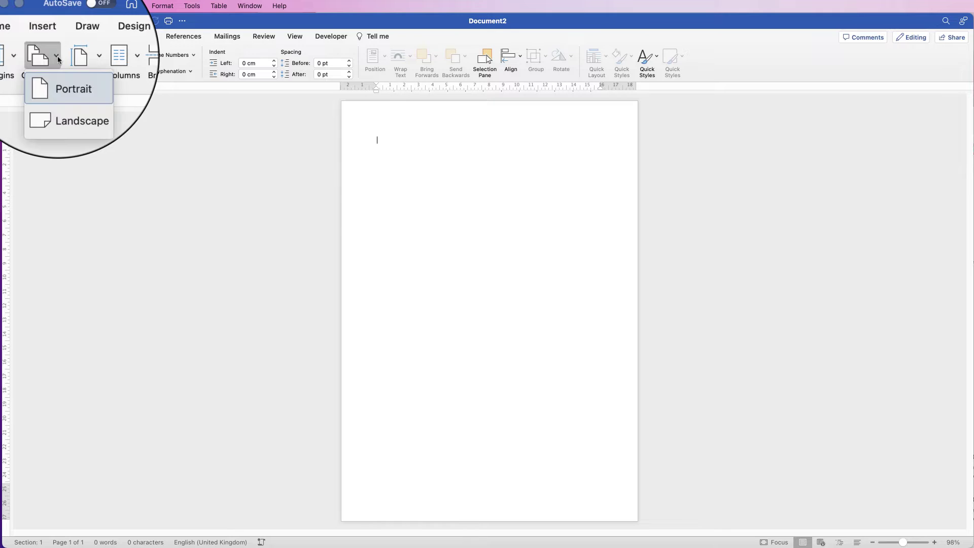
pyautogui.click(61, 101)
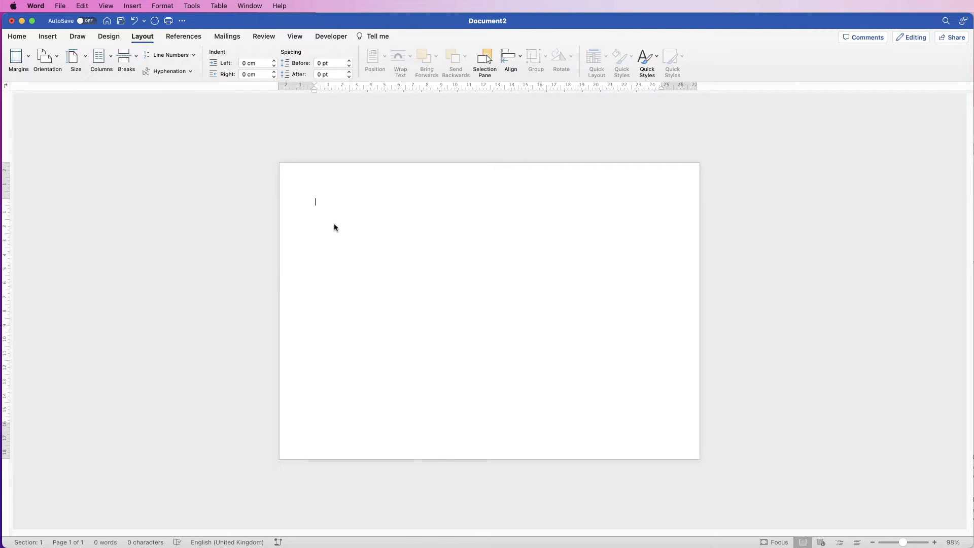
# - Draw a text box about 6.99 cm high and 3.61 cm wide near the page's upper-left margin
pyautogui.click(48, 36)
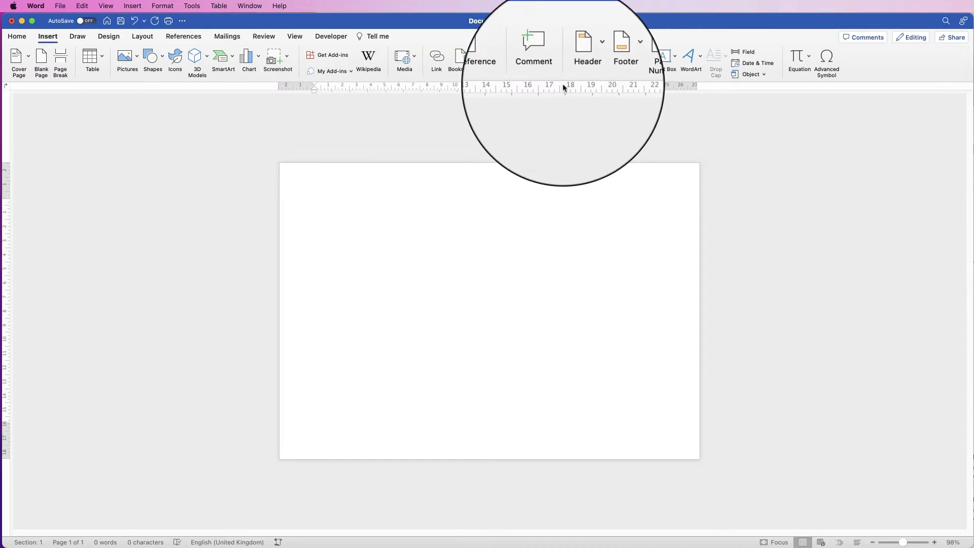
pyautogui.click(675, 56)
pyautogui.click(677, 76)
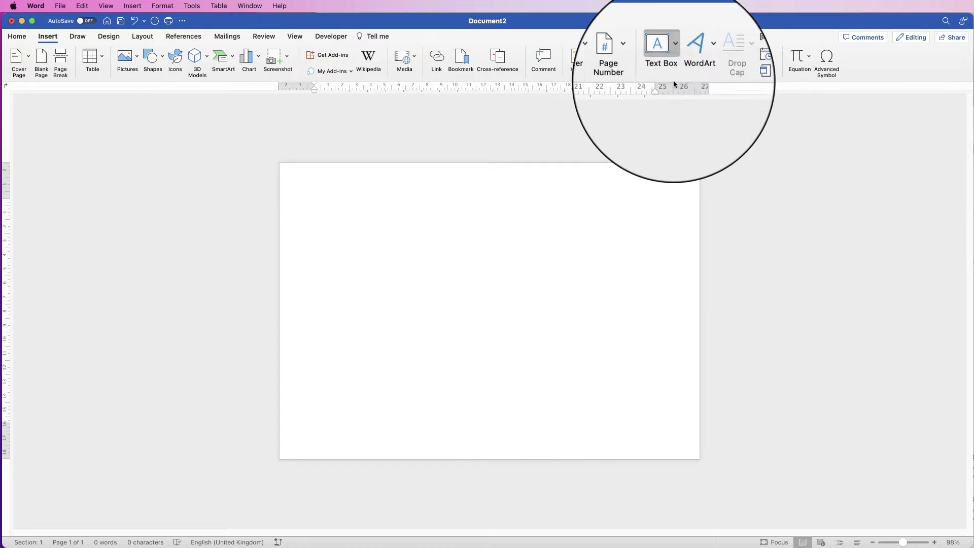
pyautogui.moveTo(325, 203)
pyautogui.mouseDown()
pyautogui.moveTo(333, 273)
pyautogui.moveTo(377, 301)
pyautogui.mouseUp()
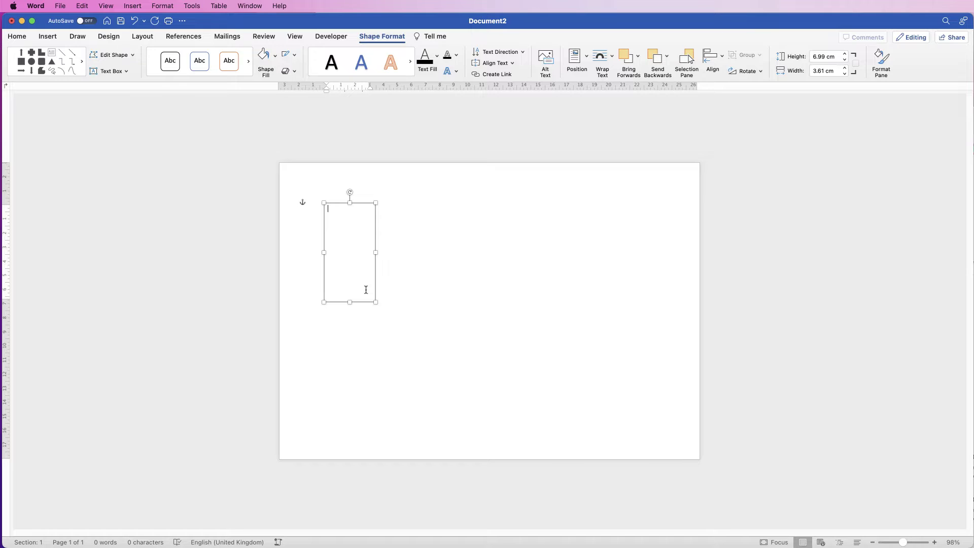
# - Enter "TITLE 1" and a sample paragraph starting "Video provides a powerful way" in the text box, and shorten the box to 6.35 cm
pyautogui.write('TITLE 1')
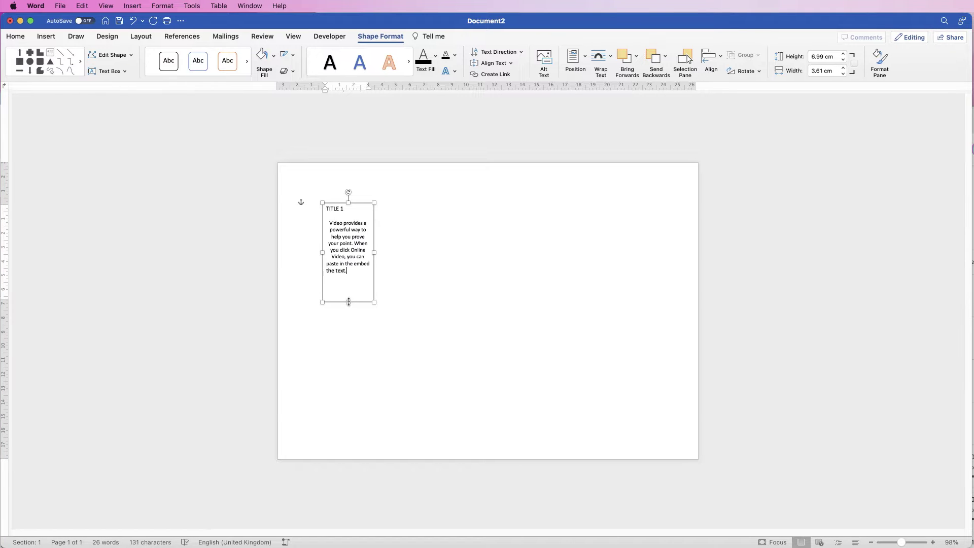
pyautogui.moveTo(349, 301); pyautogui.dragTo(349, 293)
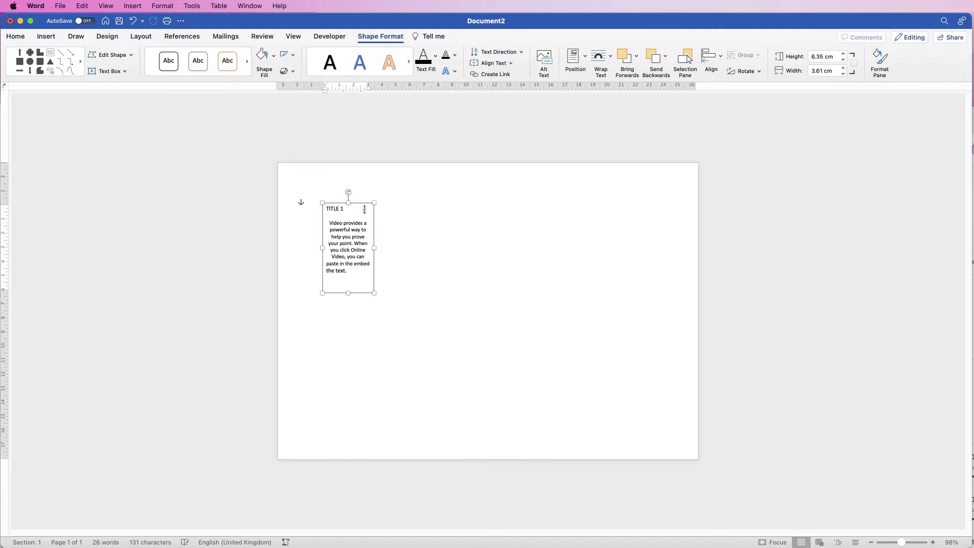
# - Centre all the text in the text box, both the title and the paragraph
pyautogui.click(358, 272)
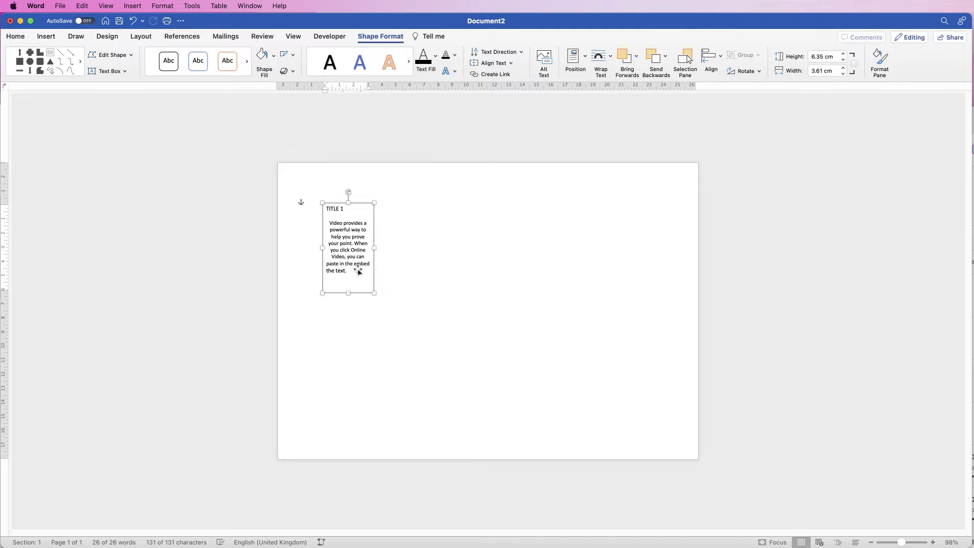
pyautogui.moveTo(354, 272); pyautogui.dragTo(325, 209)
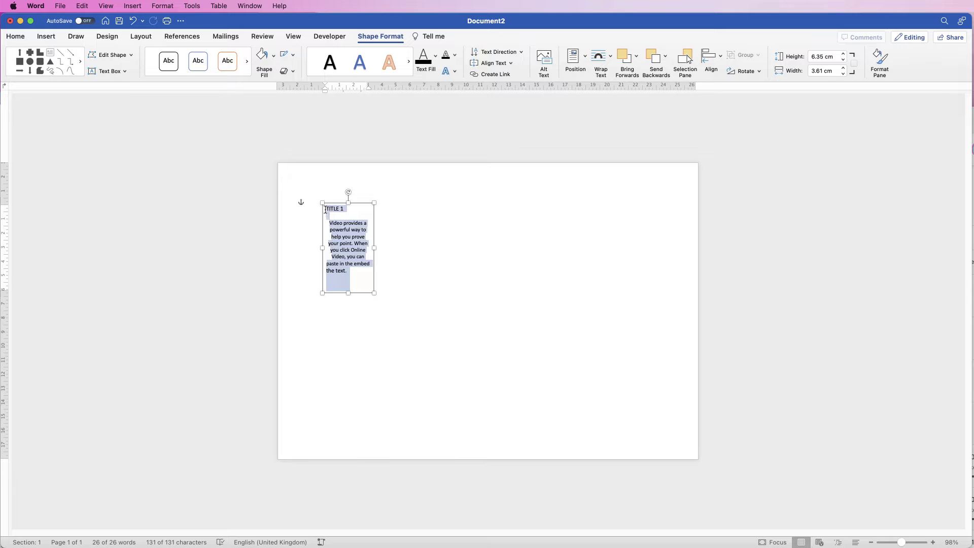
pyautogui.click(15, 36)
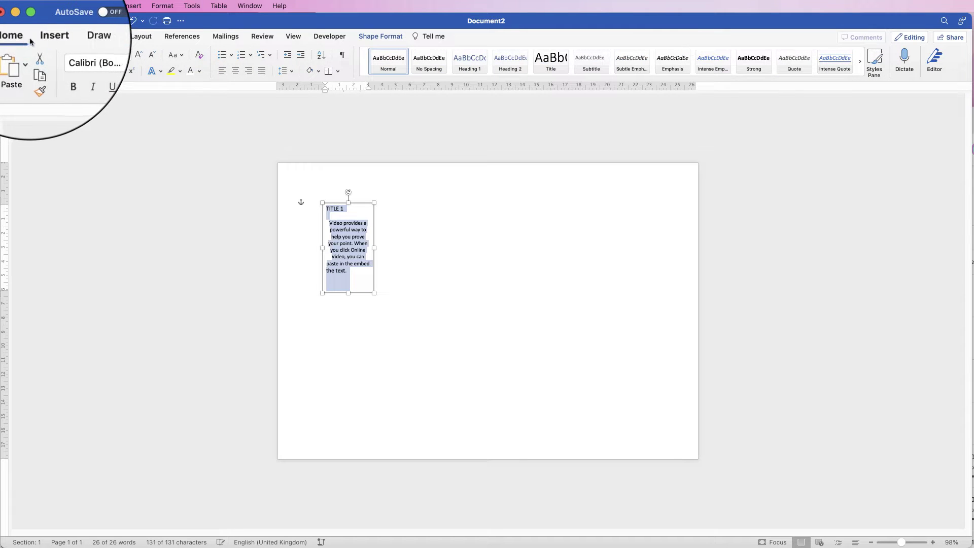
pyautogui.click(235, 72)
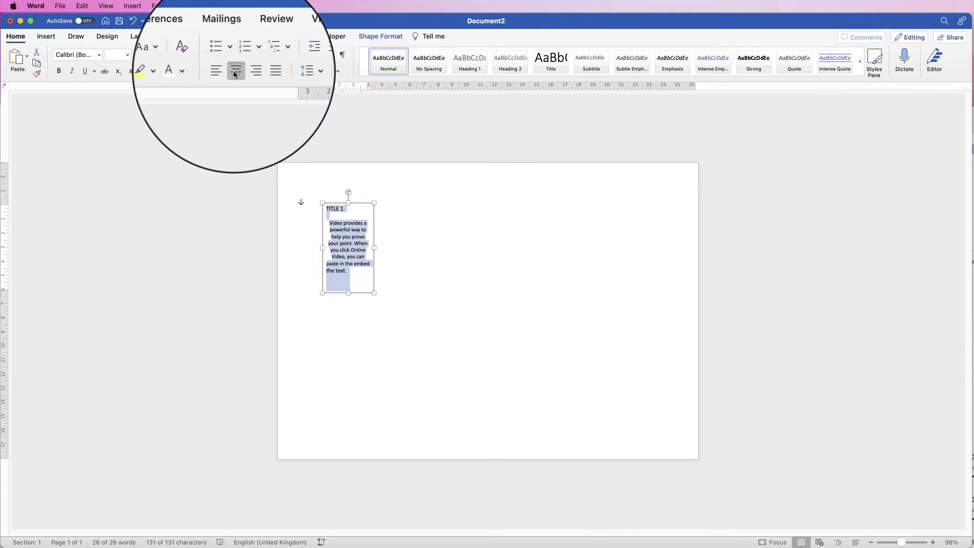
# - Enlarge the TITLE 1 heading to 16 pt and make it bold
pyautogui.doubleClick(360, 209)
pyautogui.tripleClick(360, 209)
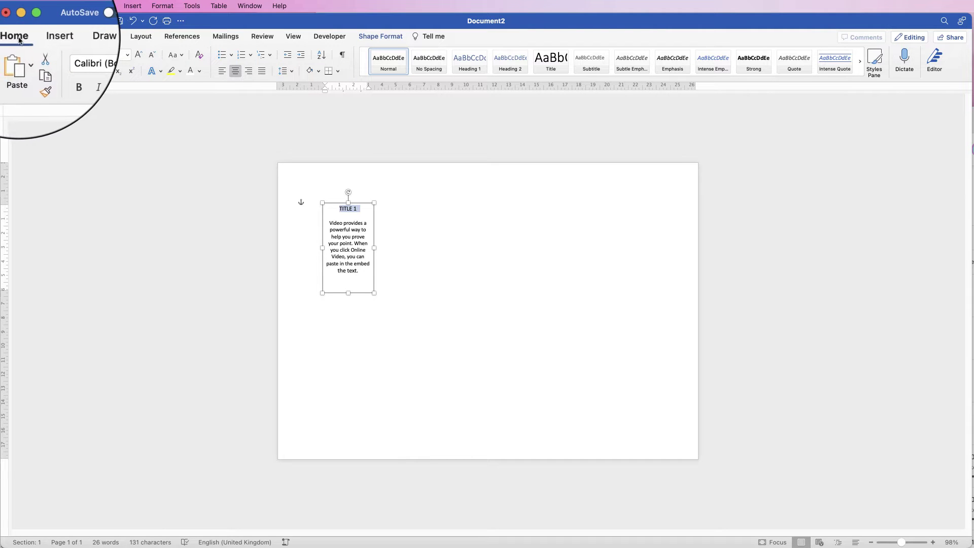
pyautogui.click(139, 59)
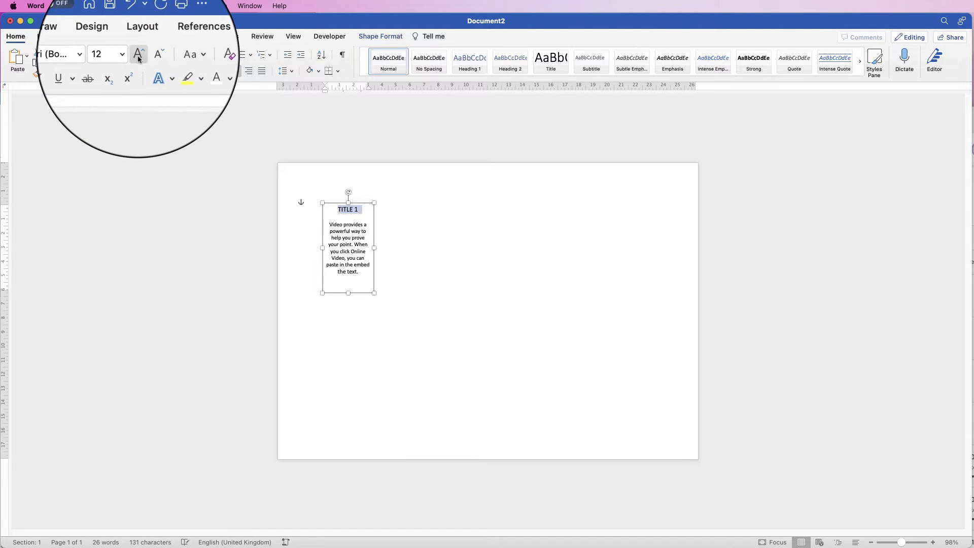
pyautogui.click(138, 59)
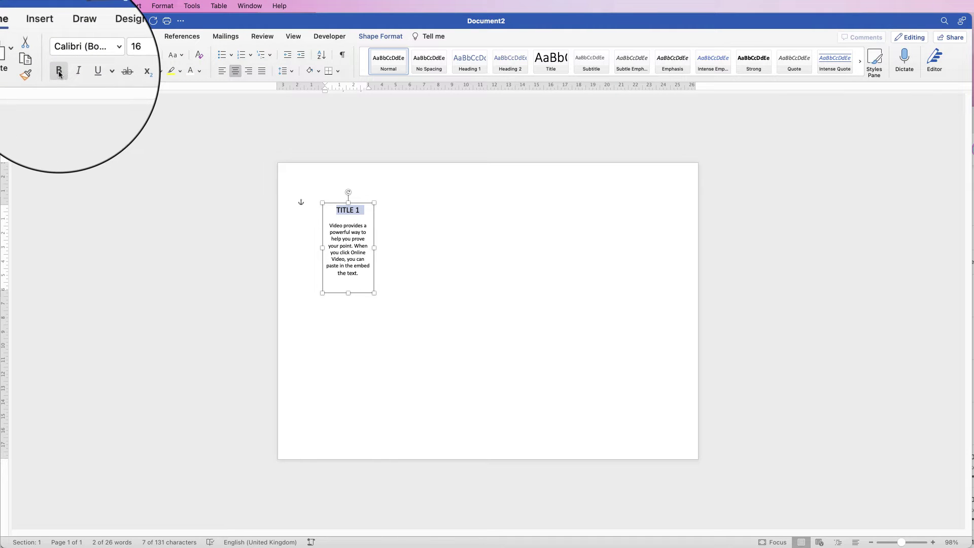
pyautogui.click(57, 70)
pyautogui.press('Escape')
pyautogui.click(353, 307)
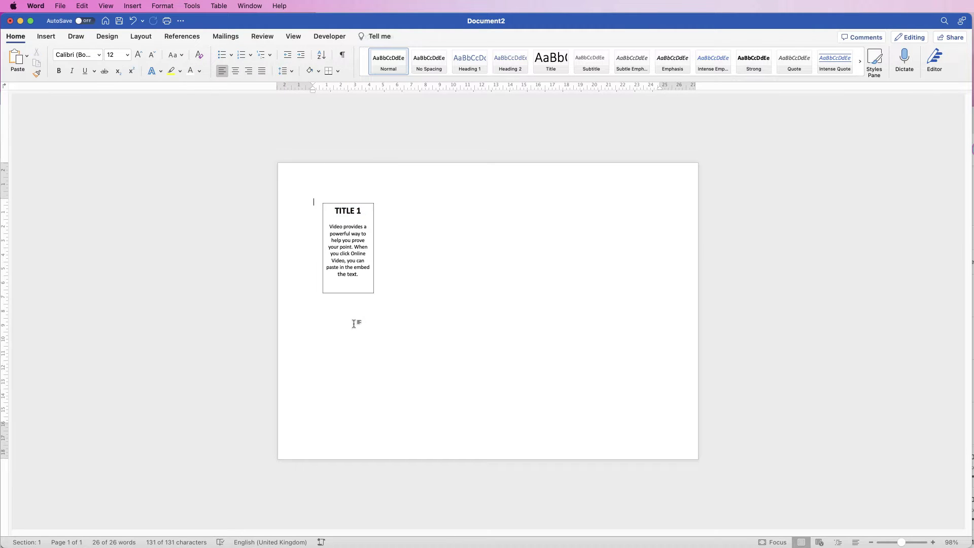
# - Set the text box's top internal margin to 0.5 cm
pyautogui.click(349, 203)
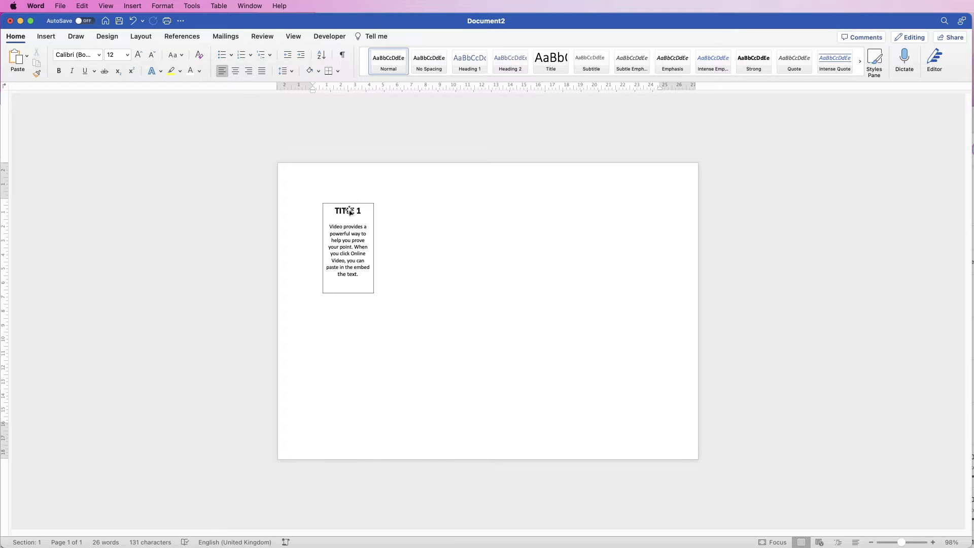
pyautogui.click(349, 248)
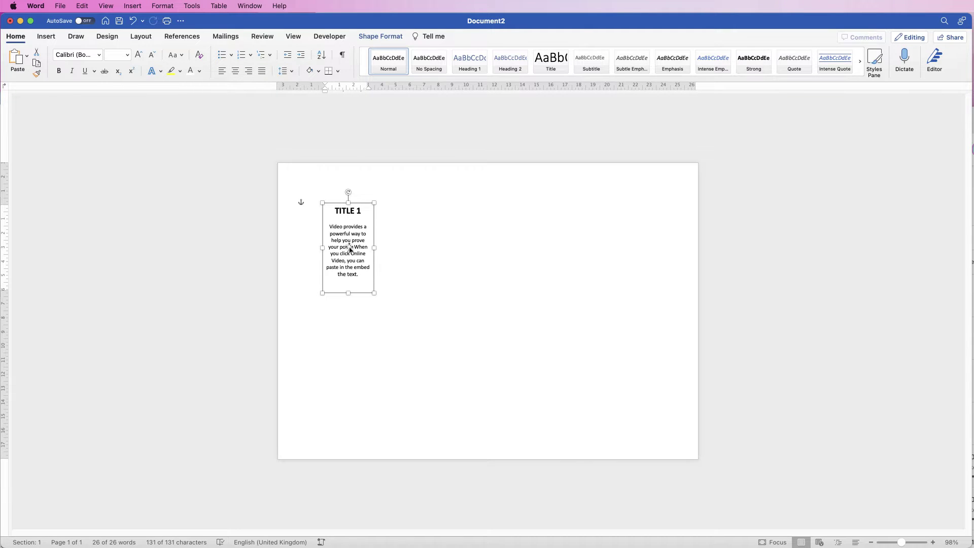
pyautogui.click(380, 36)
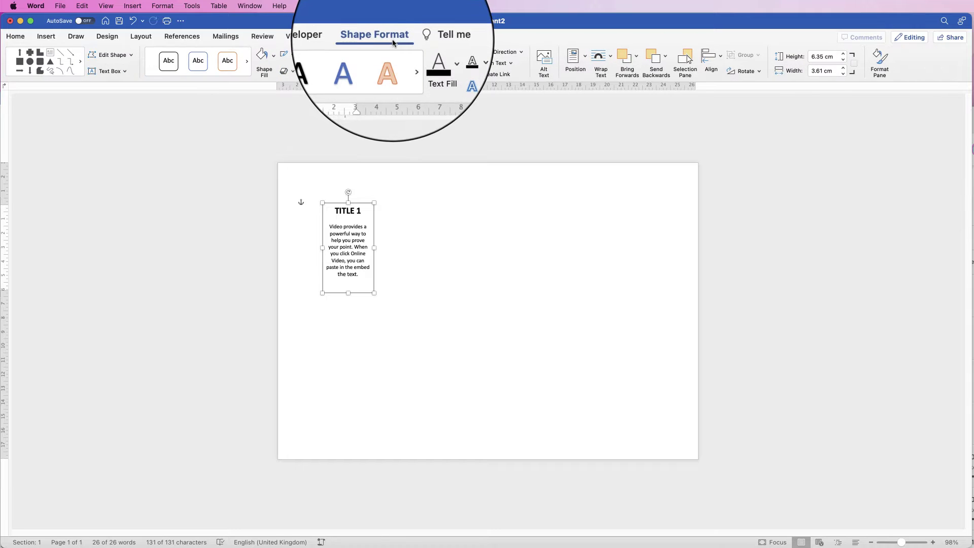
pyautogui.click(880, 60)
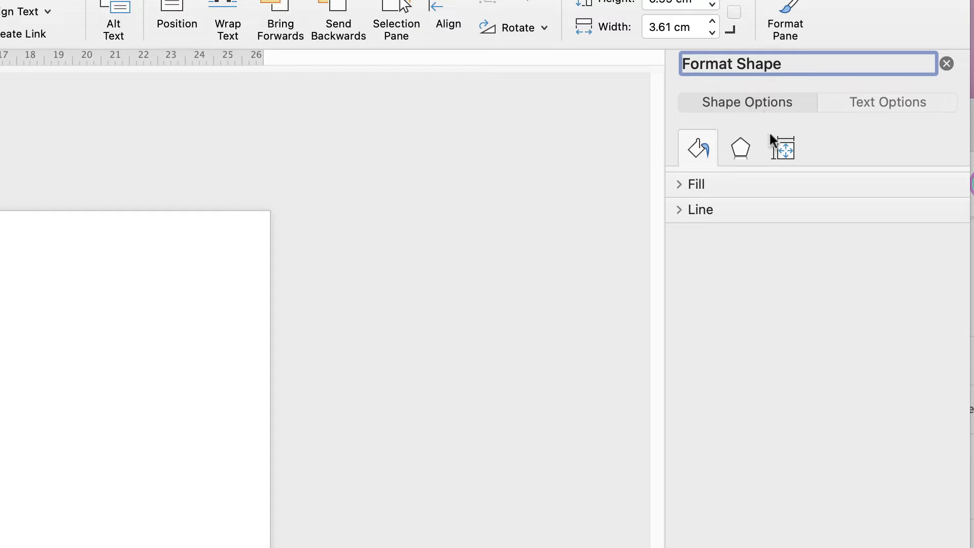
pyautogui.click(784, 150)
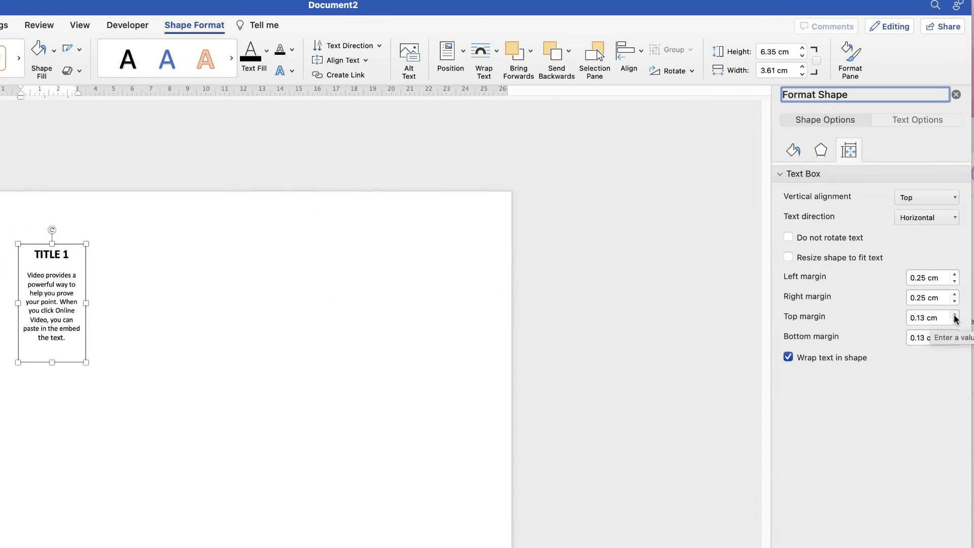
pyautogui.click(956, 315)
pyautogui.click(956, 315)
pyautogui.click(956, 315)
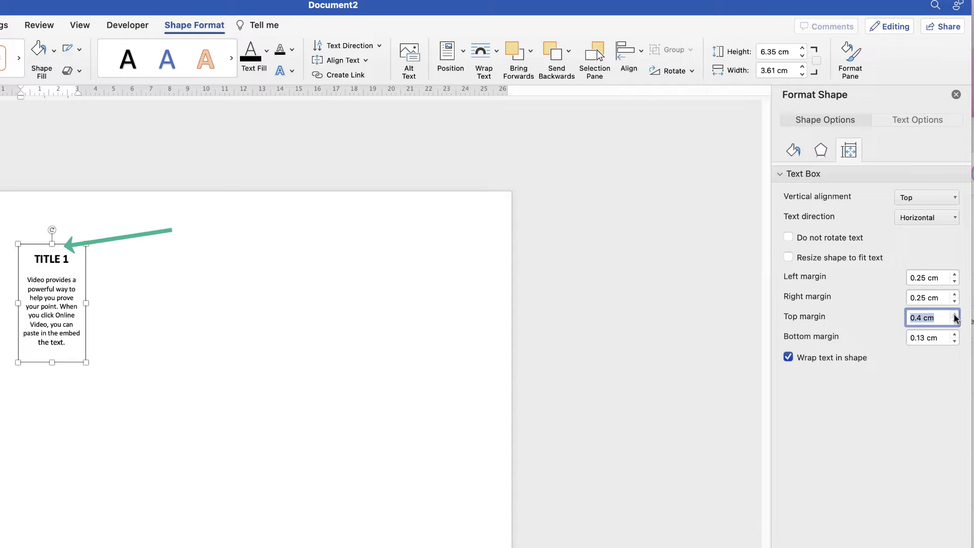
pyautogui.click(956, 315)
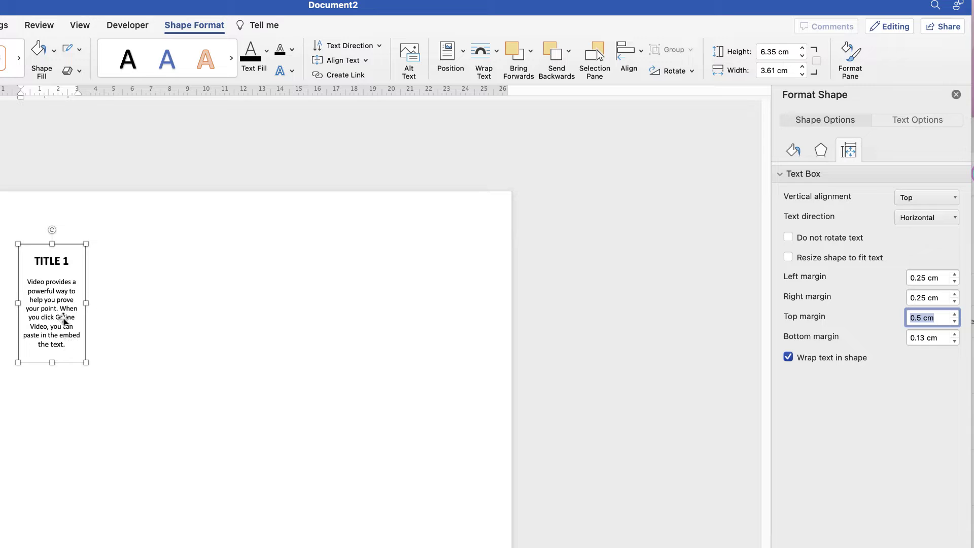
# - Set the text box's outline width to 1 pt
pyautogui.click(792, 150)
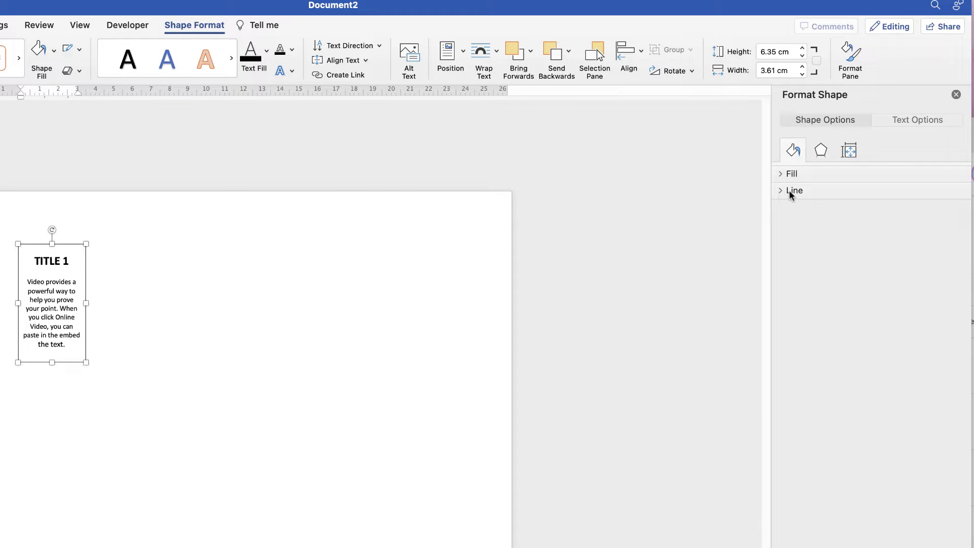
pyautogui.click(781, 173)
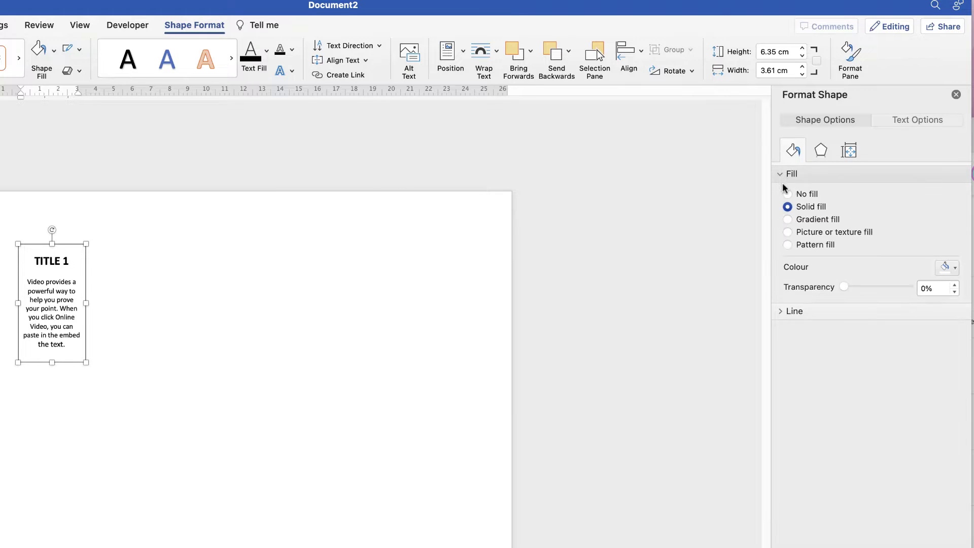
pyautogui.click(780, 313)
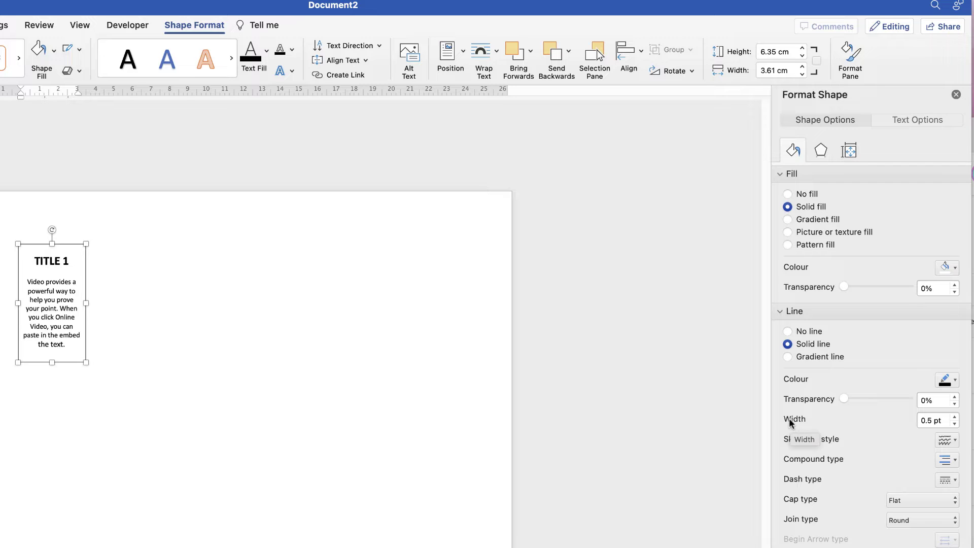
pyautogui.click(955, 417)
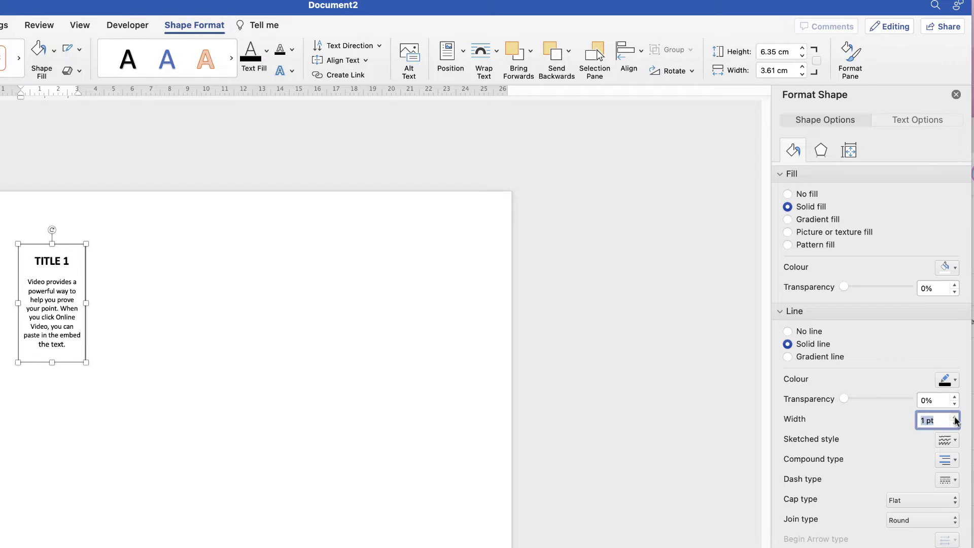
pyautogui.click(220, 406)
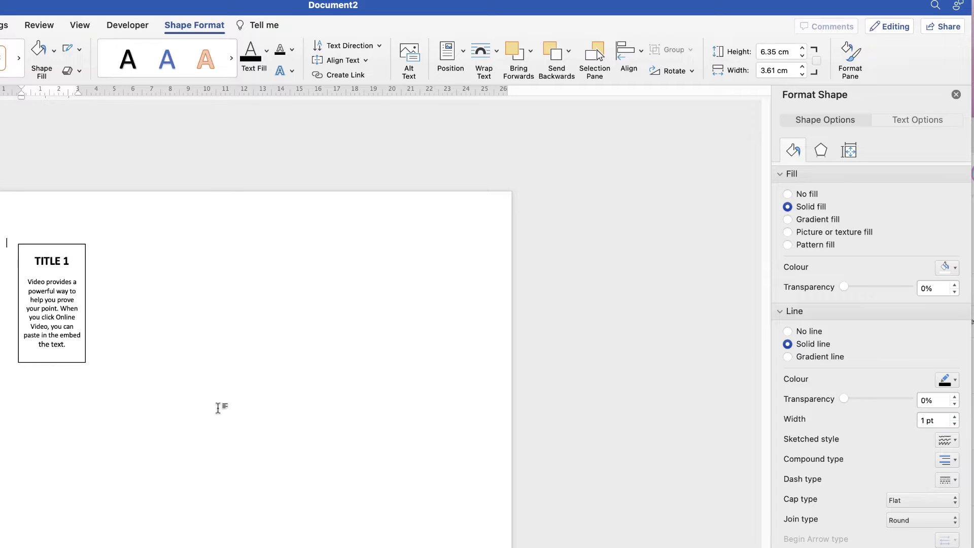
# - Try a solid red colour on the text box's text and undo it
pyautogui.click(69, 343)
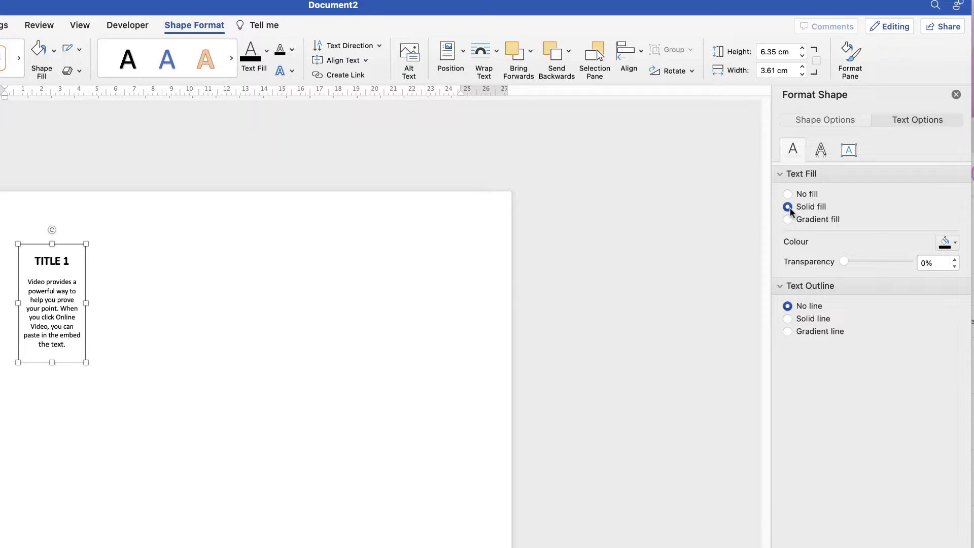
pyautogui.click(955, 243)
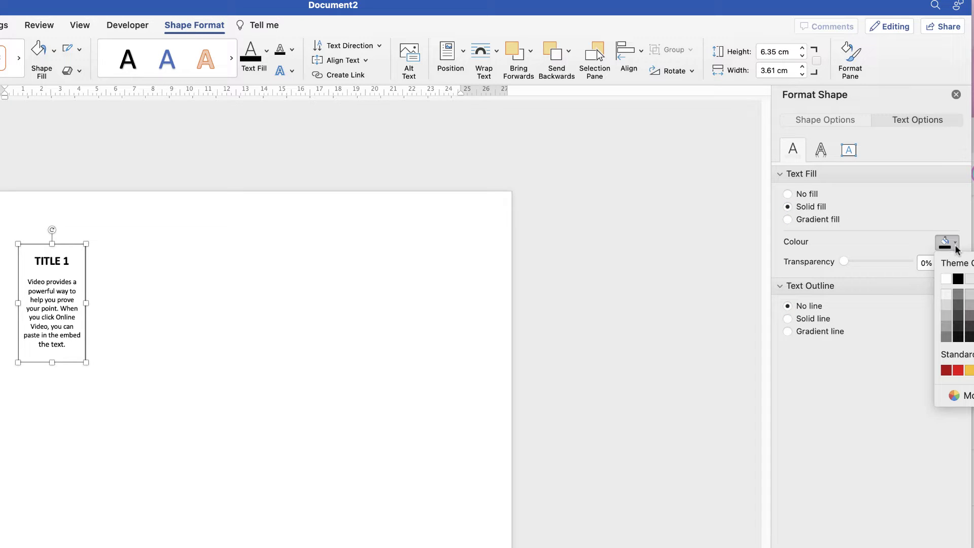
pyautogui.click(958, 370)
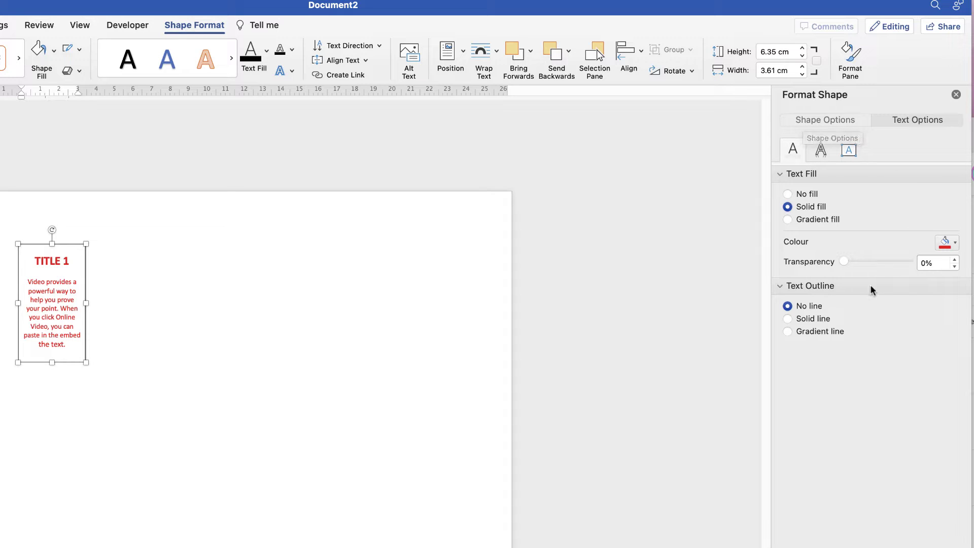
pyautogui.press('super+z')
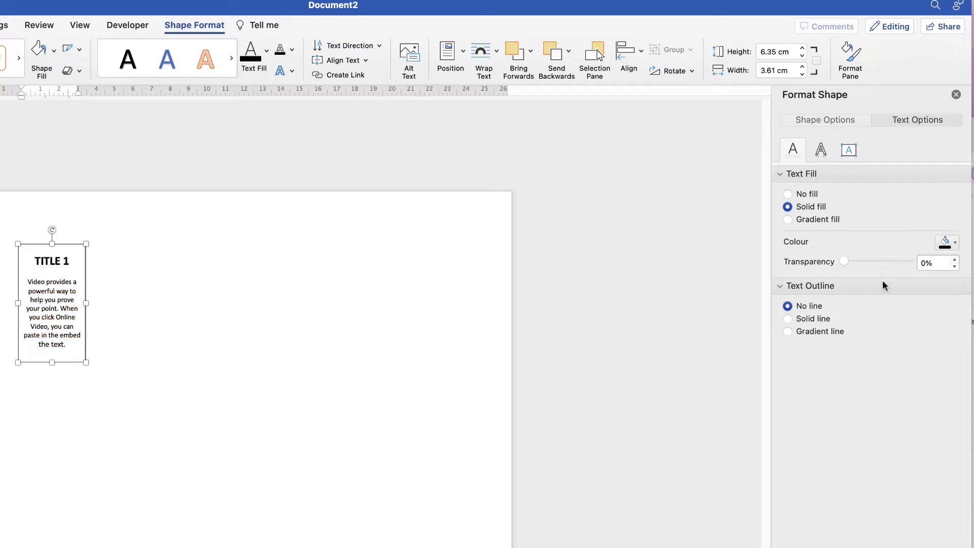
# - Fill the text box with solid standard red
pyautogui.click(827, 119)
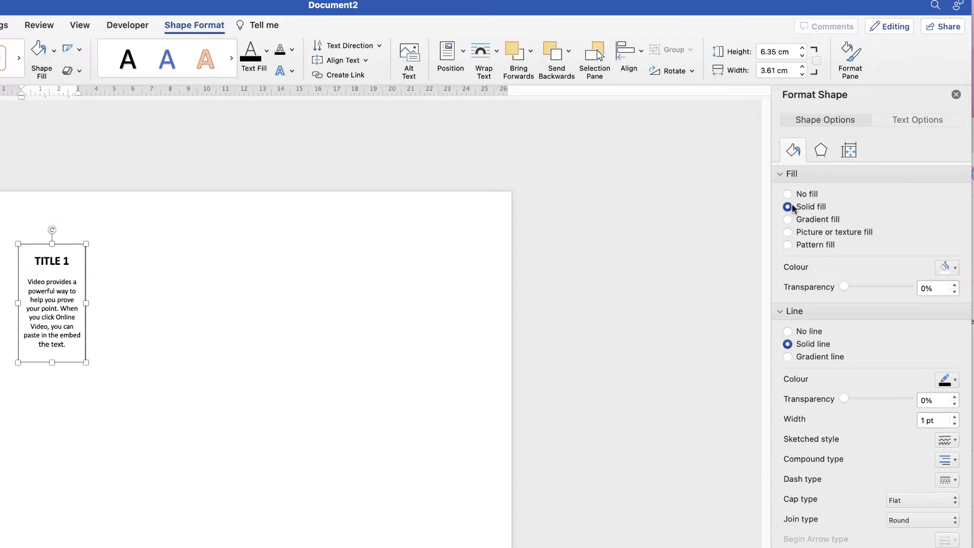
pyautogui.click(955, 269)
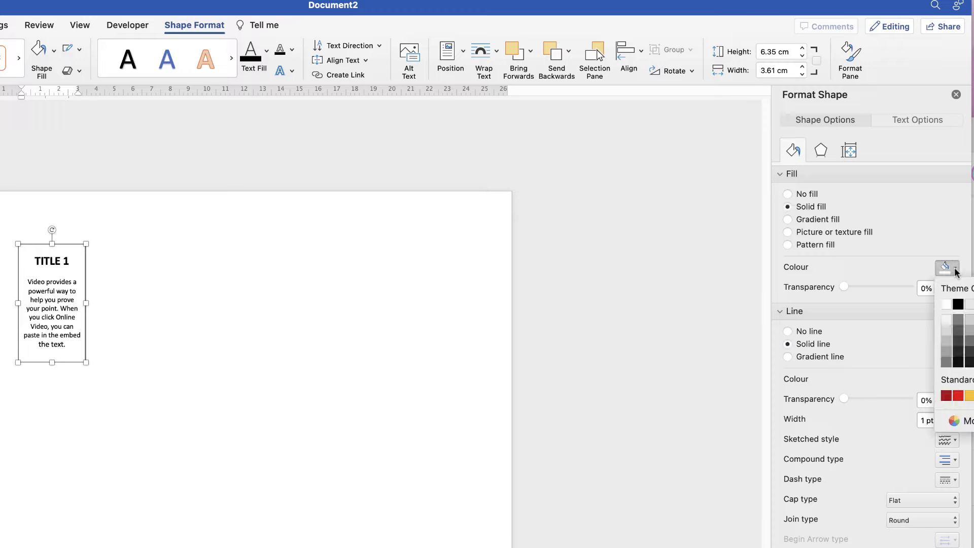
pyautogui.click(959, 396)
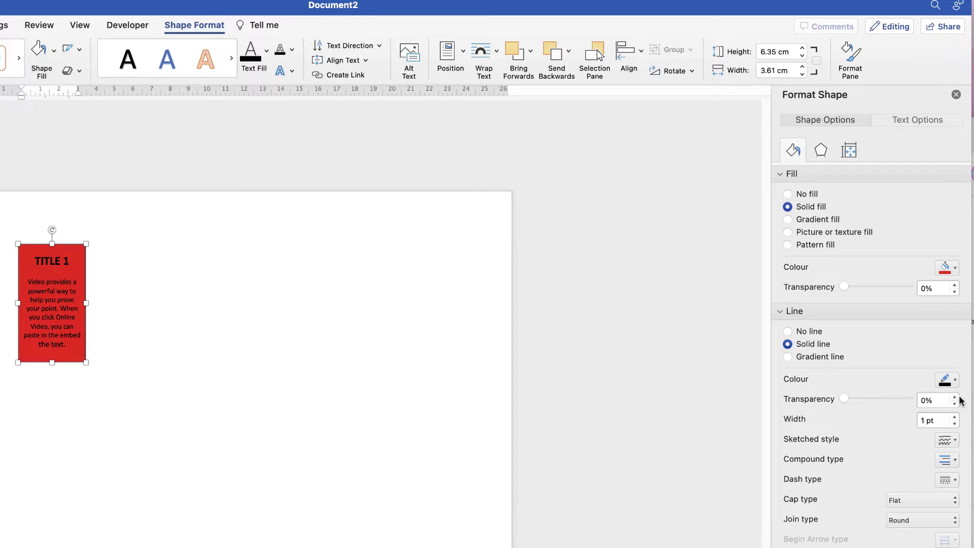
# - Apply a linear gradient fill at 90° to the text box, fading from light blue at the top to white
pyautogui.click(788, 220)
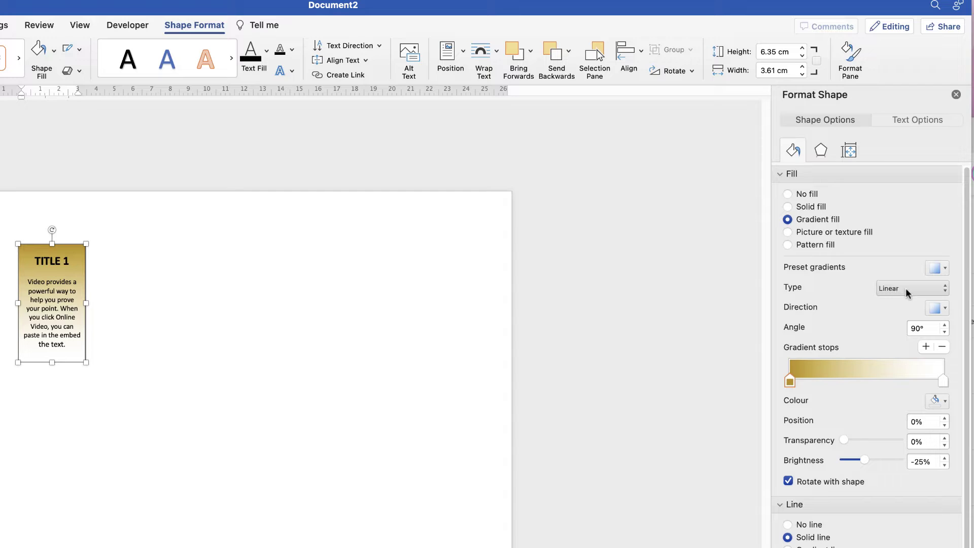
pyautogui.click(946, 309)
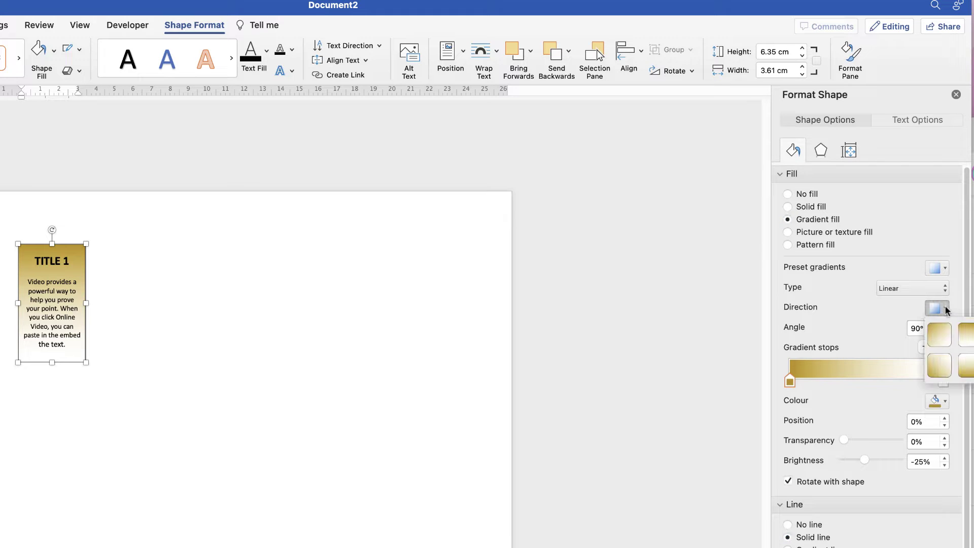
pyautogui.click(960, 336)
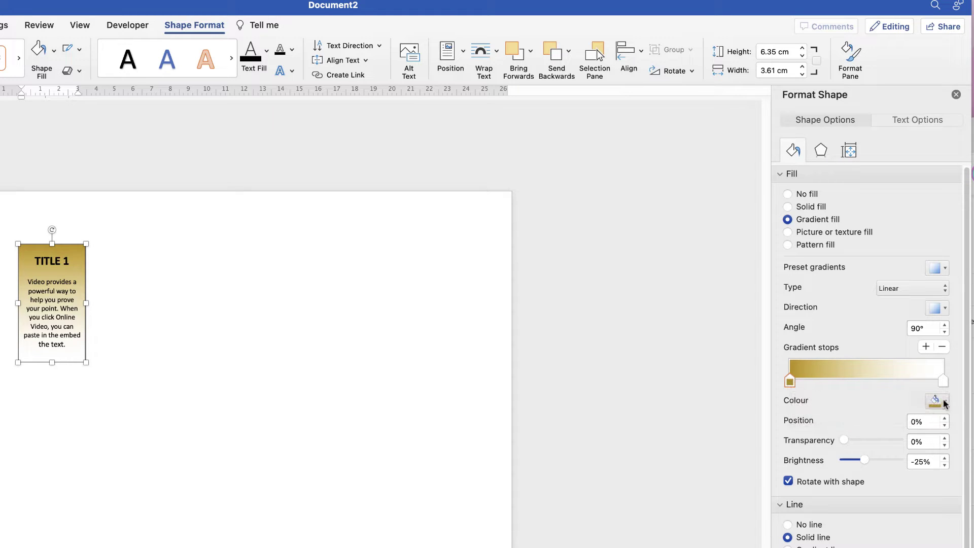
pyautogui.click(945, 401)
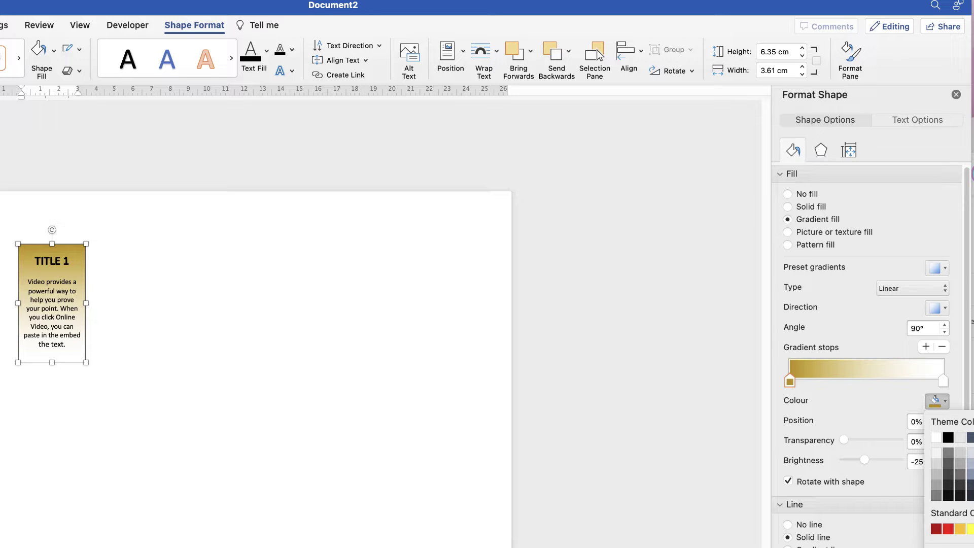
pyautogui.click(970, 484)
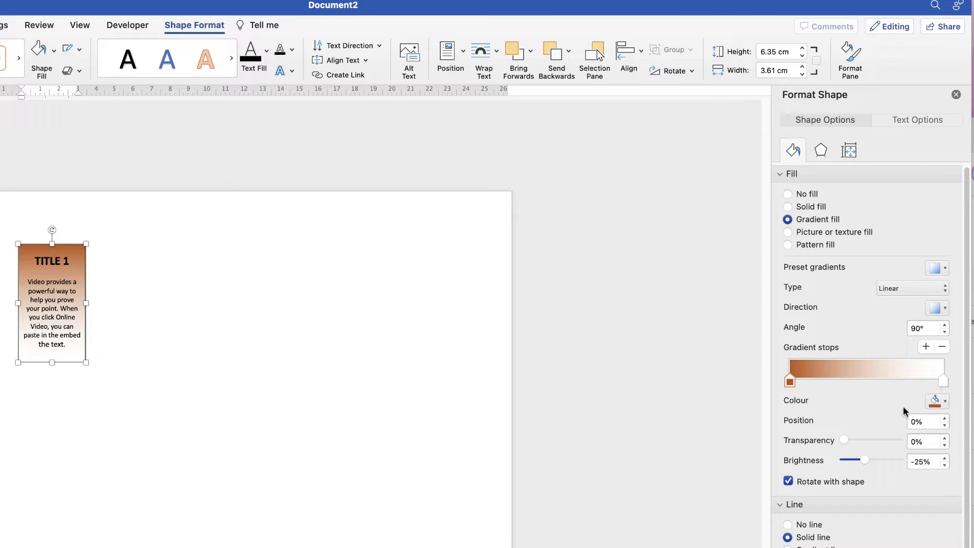
pyautogui.click(946, 403)
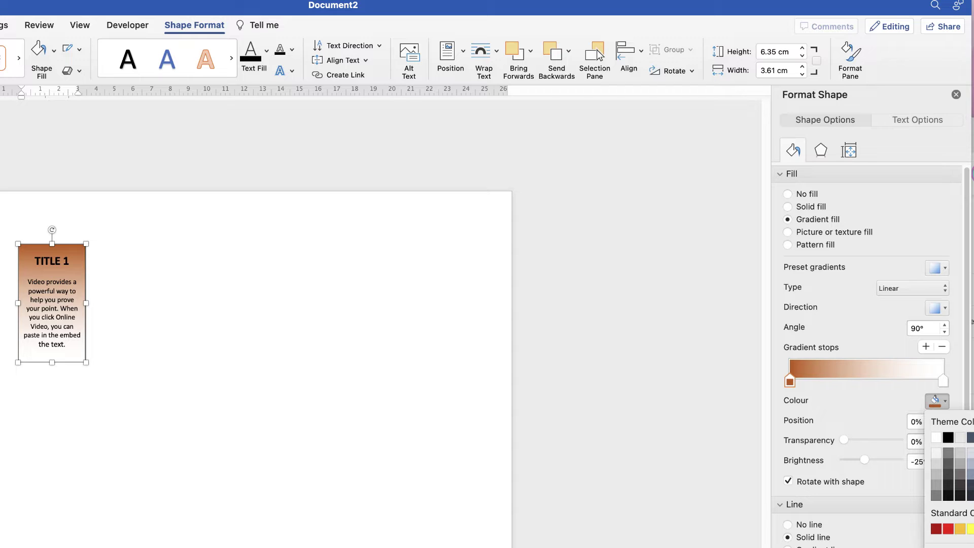
pyautogui.click(970, 473)
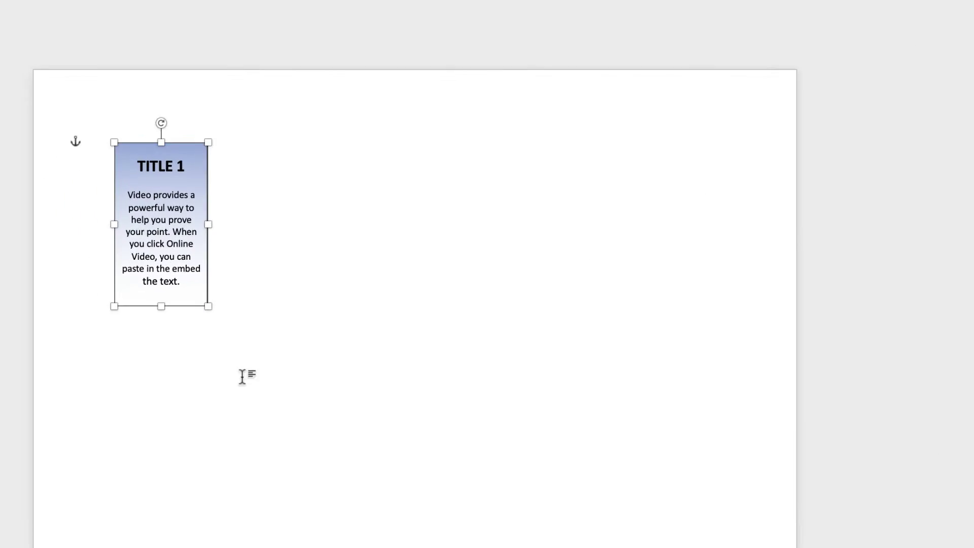
pyautogui.click(111, 413)
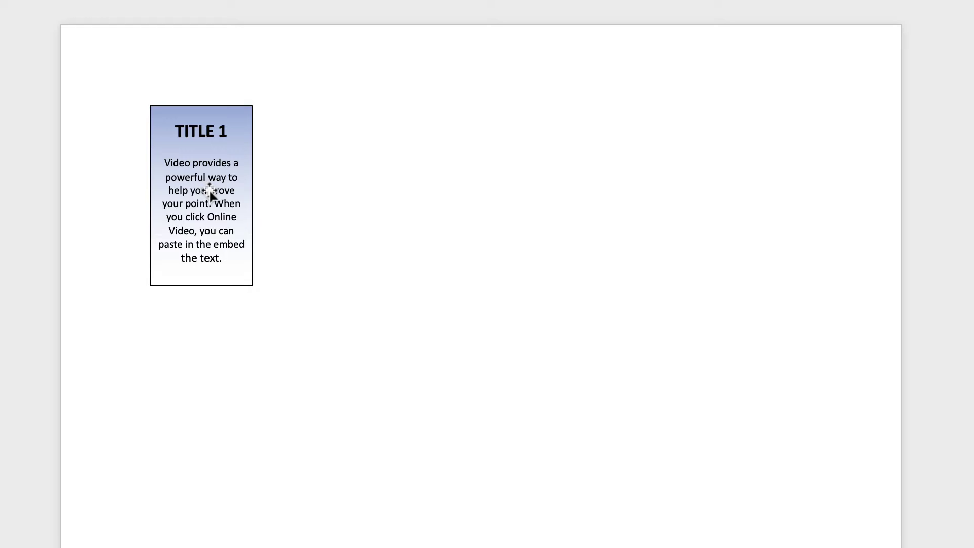
# - Duplicate the text box to make nine boxes, four in an upper row and five in a lower row
pyautogui.click(200, 204)
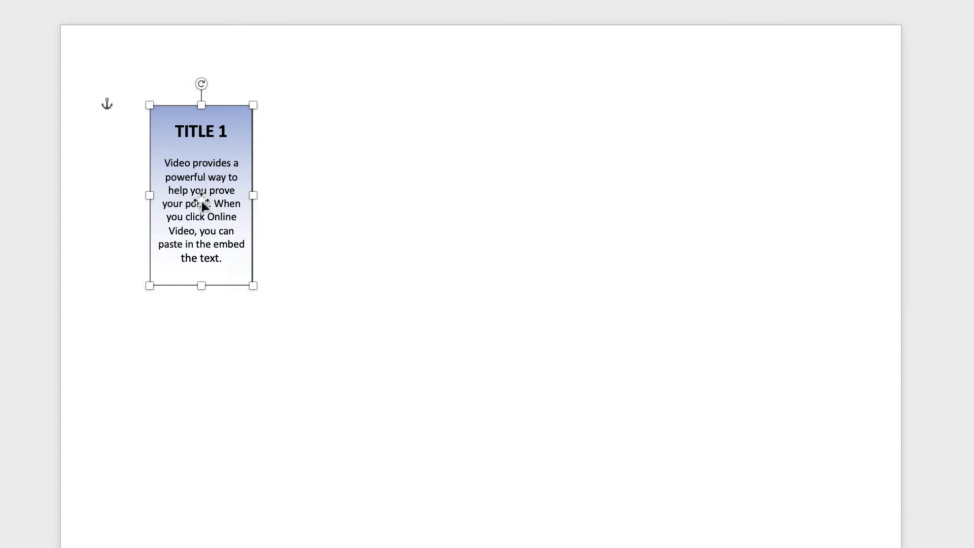
pyautogui.moveTo(202, 204); pyautogui.dragTo(725, 412)
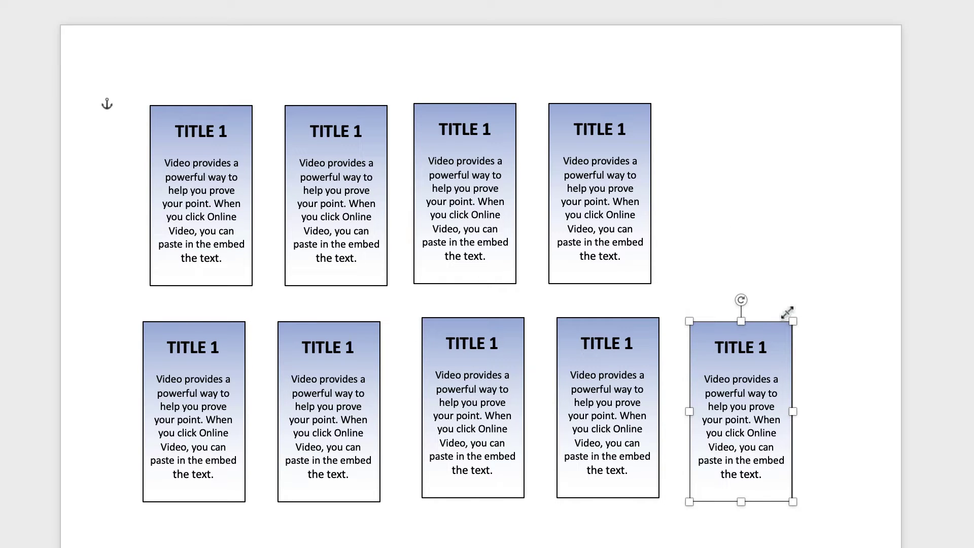
# - Move the five lower boxes down together to widen the gap between the two rows
pyautogui.keyDown('ctrl'); pyautogui.click(597, 429); pyautogui.keyUp('ctrl')
pyautogui.keyDown('ctrl'); pyautogui.click(468, 429); pyautogui.keyUp('ctrl')
pyautogui.keyDown('ctrl'); pyautogui.click(332, 431); pyautogui.keyUp('ctrl')
pyautogui.keyDown('ctrl'); pyautogui.click(226, 430); pyautogui.keyUp('ctrl')
pyautogui.moveTo(482, 435); pyautogui.dragTo(487, 475)
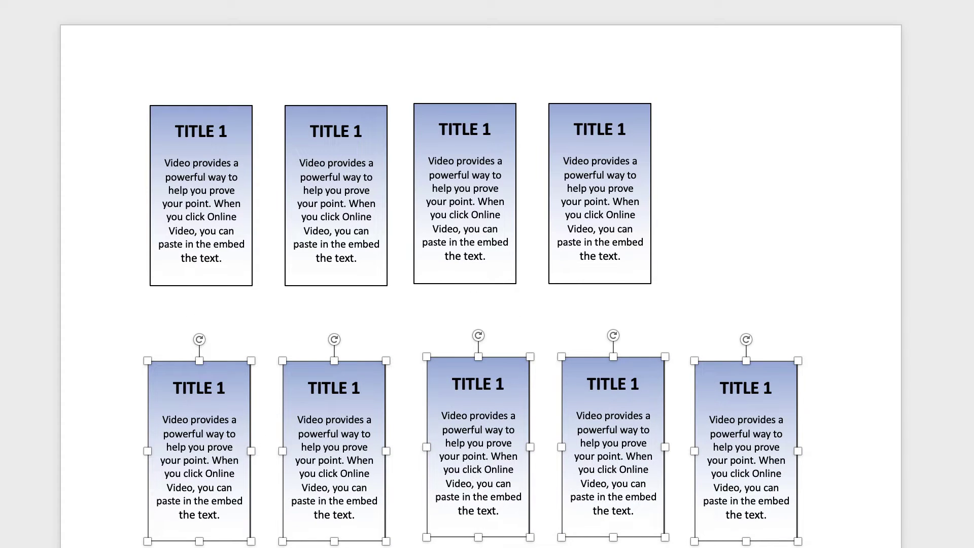
pyautogui.press('Escape')
# - Move the first and last boxes of the lower row outward, leaving similar space to the page edges
pyautogui.moveTo(735, 452); pyautogui.dragTo(755, 455)
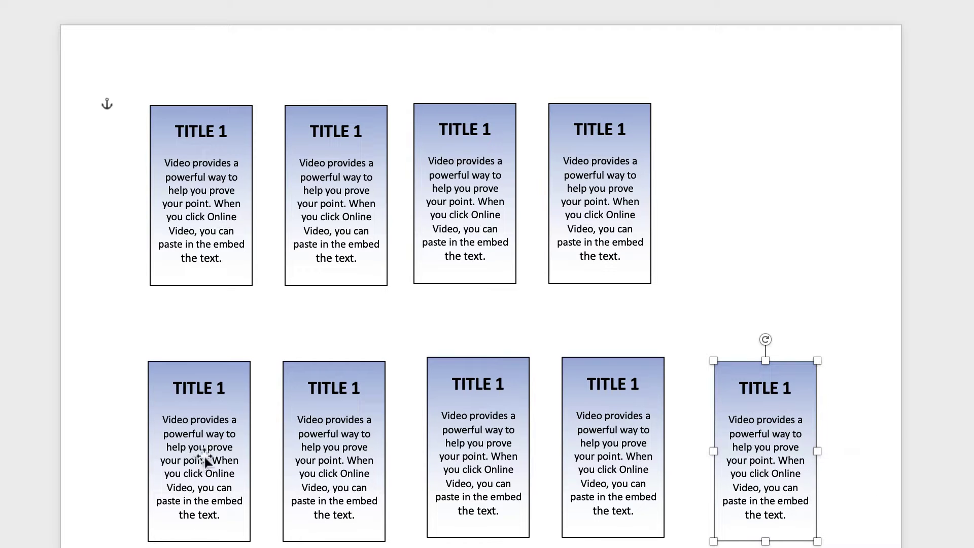
pyautogui.moveTo(198, 459); pyautogui.dragTo(187, 459)
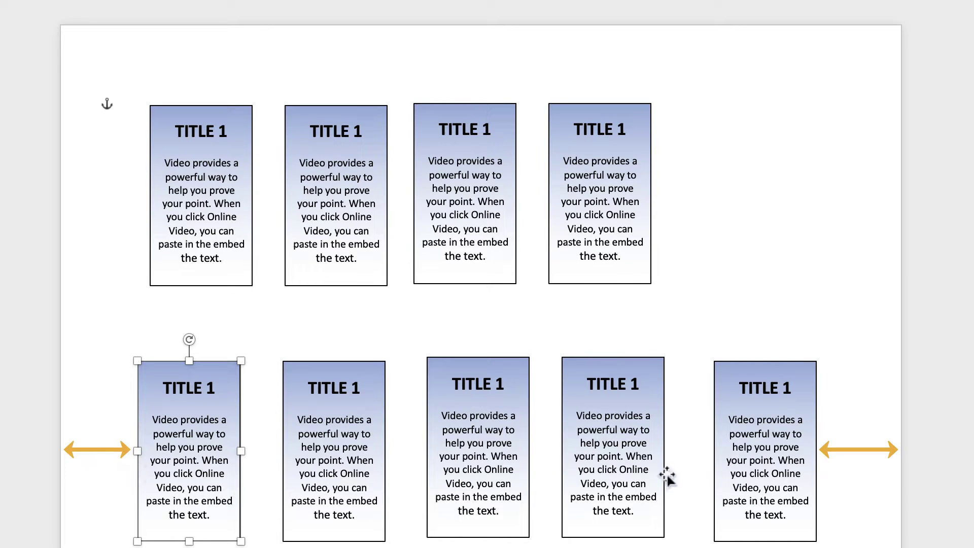
pyautogui.moveTo(778, 458); pyautogui.dragTo(774, 451)
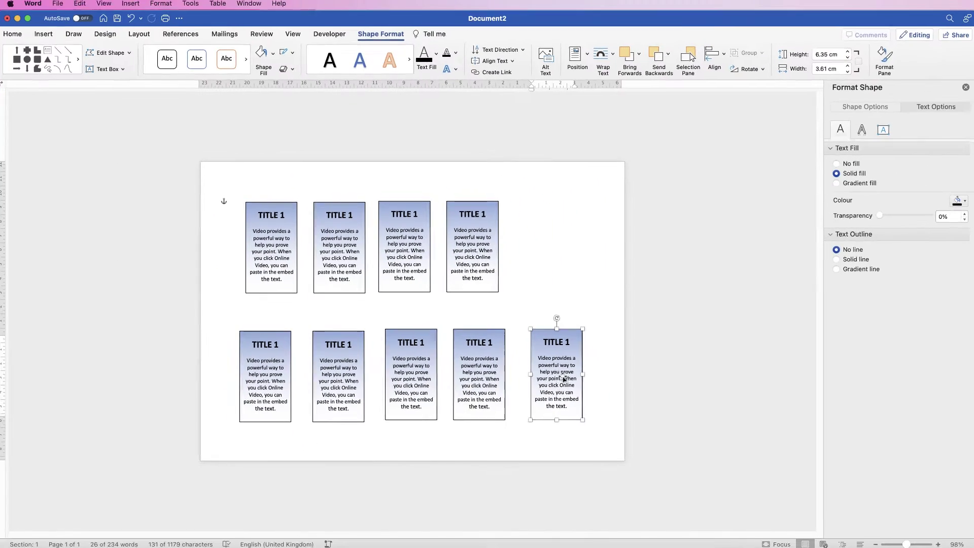
# - Distribute the five lower text boxes horizontally and align their tops
pyautogui.keyDown('shift'); pyautogui.click(475, 381); pyautogui.keyUp('shift')
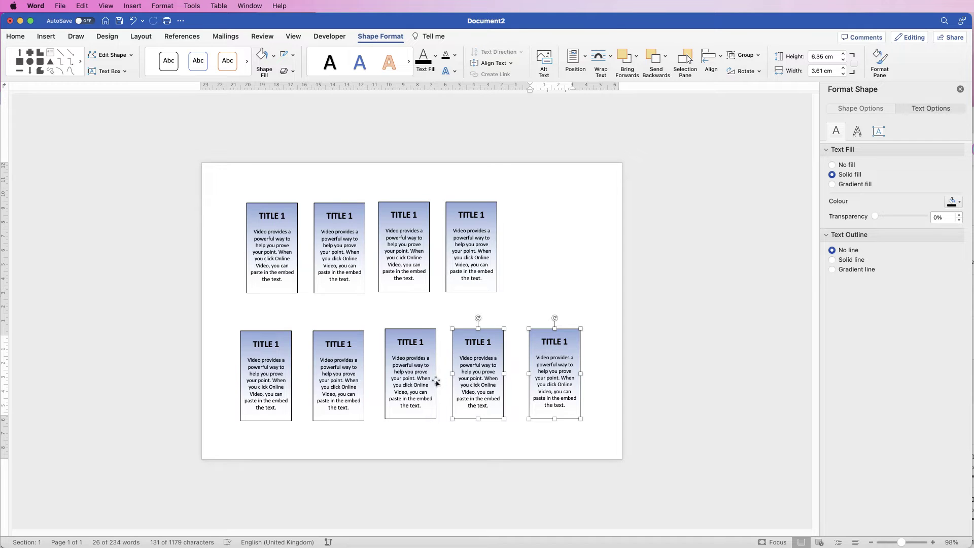
pyautogui.keyDown('shift'); pyautogui.click(418, 381); pyautogui.keyUp('shift')
pyautogui.keyDown('shift'); pyautogui.click(340, 391); pyautogui.keyUp('shift')
pyautogui.keyDown('shift'); pyautogui.click(281, 397); pyautogui.keyUp('shift')
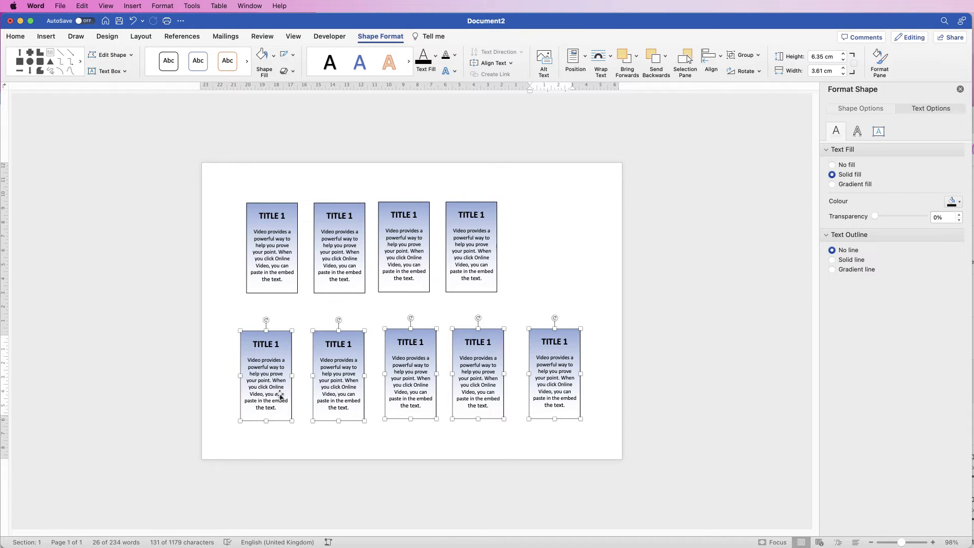
pyautogui.click(721, 57)
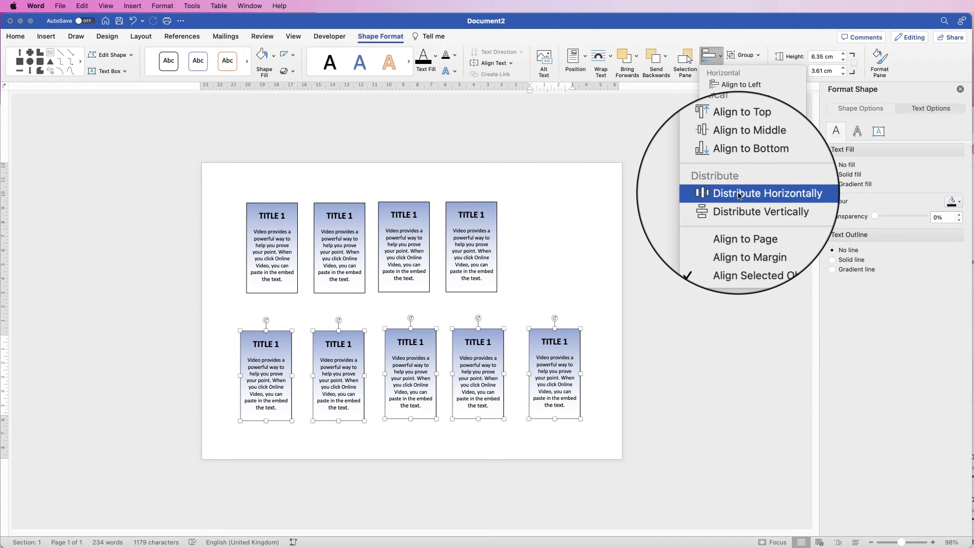
pyautogui.click(739, 195)
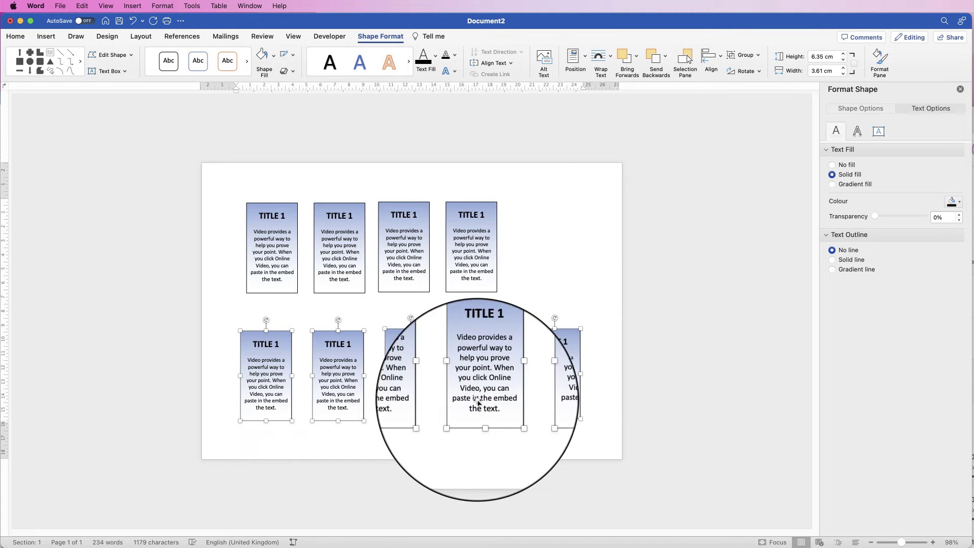
pyautogui.click(720, 57)
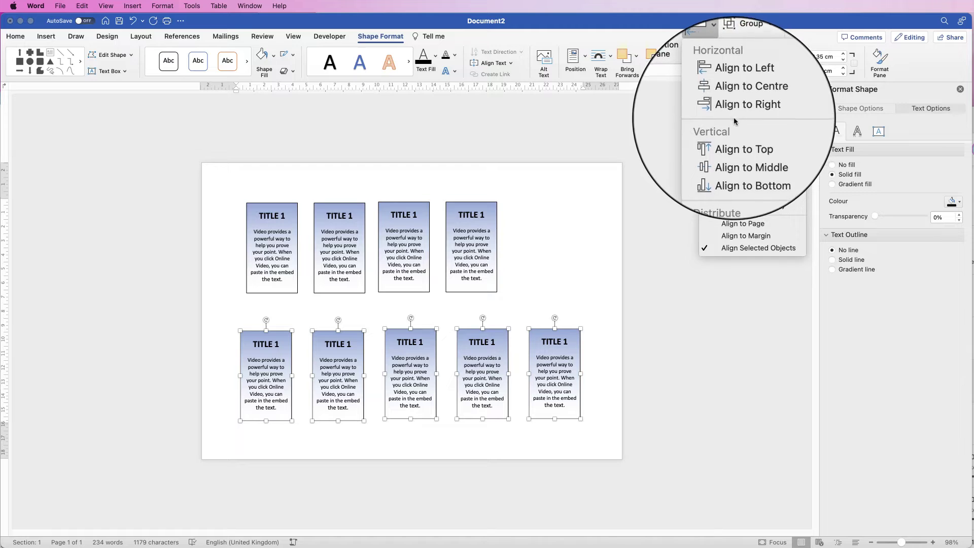
pyautogui.click(730, 142)
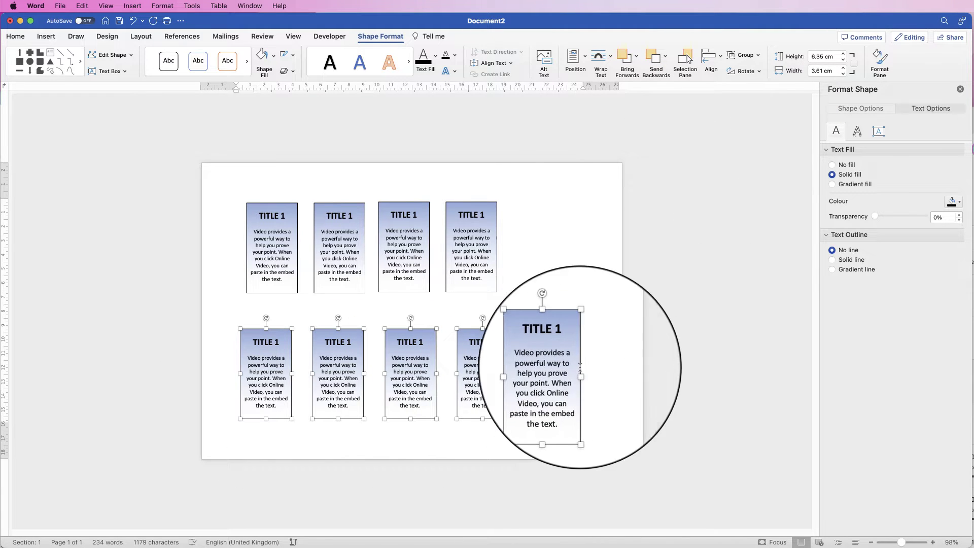
# - Group the five lower text boxes, move the group slightly down, and align it to the horizontal centre of the page
pyautogui.click(758, 58)
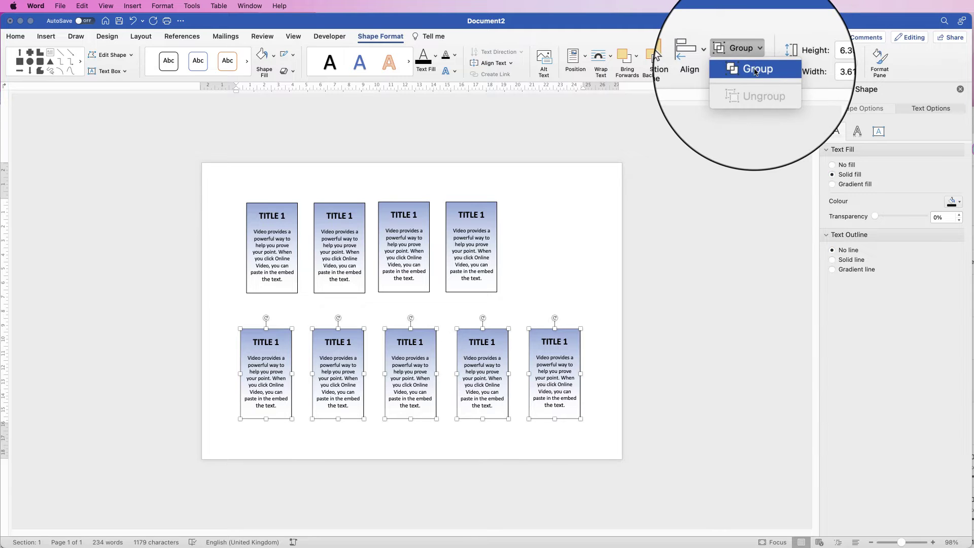
pyautogui.click(746, 68)
pyautogui.moveTo(560, 371)
pyautogui.mouseDown()
pyautogui.moveTo(561, 386)
pyautogui.moveTo(552, 377)
pyautogui.mouseUp()
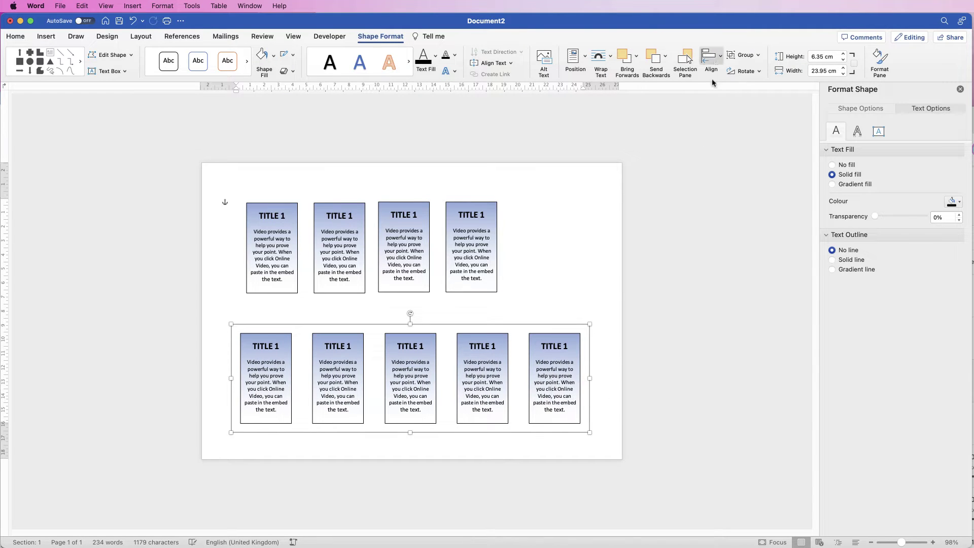
pyautogui.click(721, 60)
pyautogui.click(729, 96)
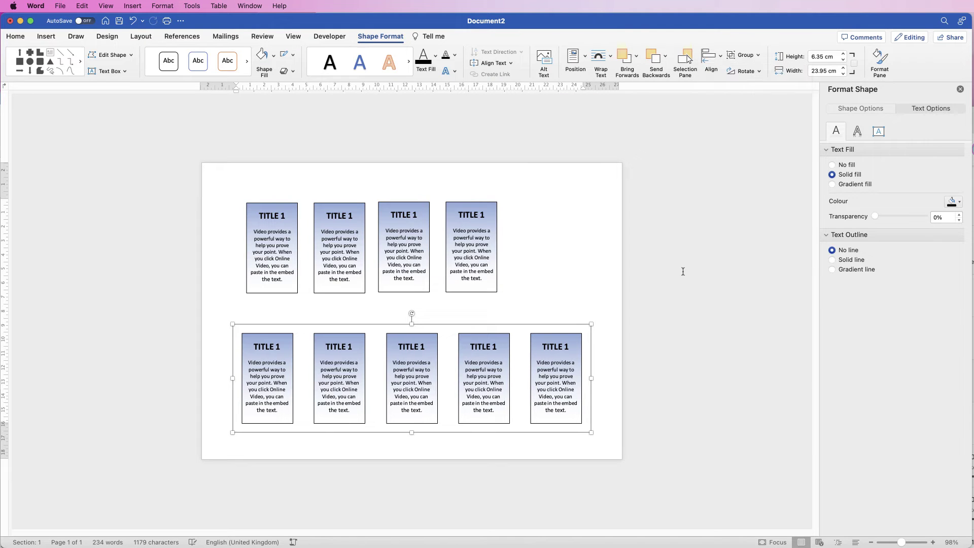
# - Move the four upper text boxes right and slightly down so each sits above a gap between the lower boxes
pyautogui.click(661, 333)
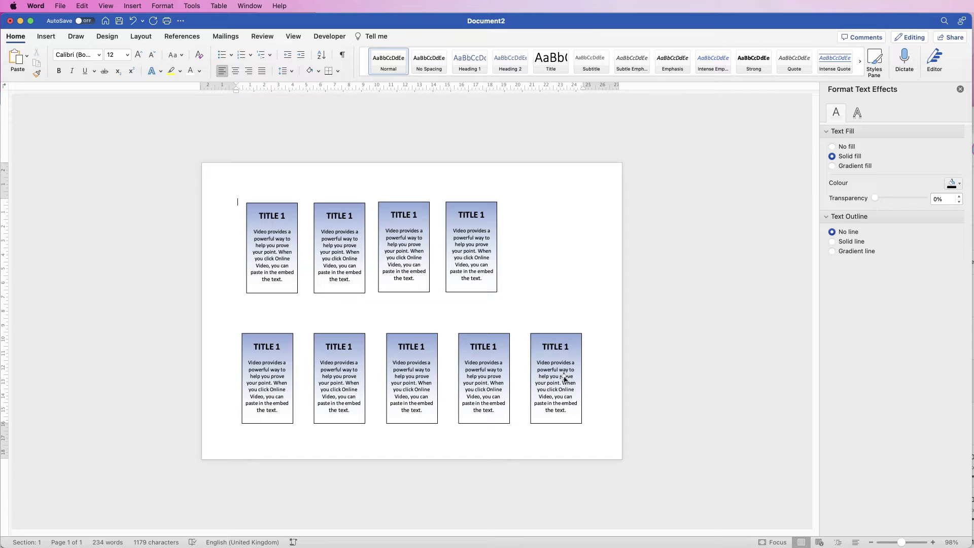
pyautogui.moveTo(471, 261); pyautogui.dragTo(522, 279)
pyautogui.moveTo(405, 269); pyautogui.dragTo(450, 289)
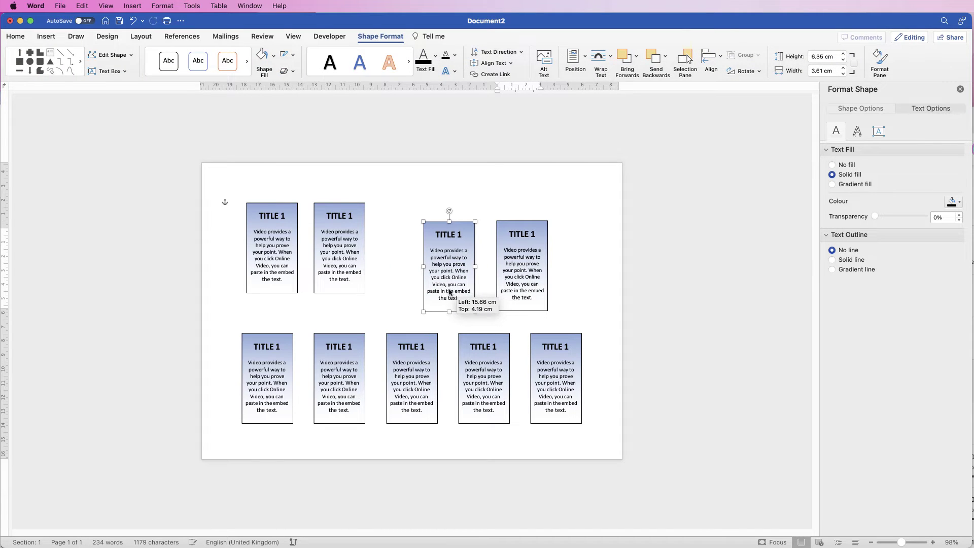
pyautogui.moveTo(348, 279); pyautogui.dragTo(387, 295)
pyautogui.moveTo(281, 278); pyautogui.dragTo(309, 297)
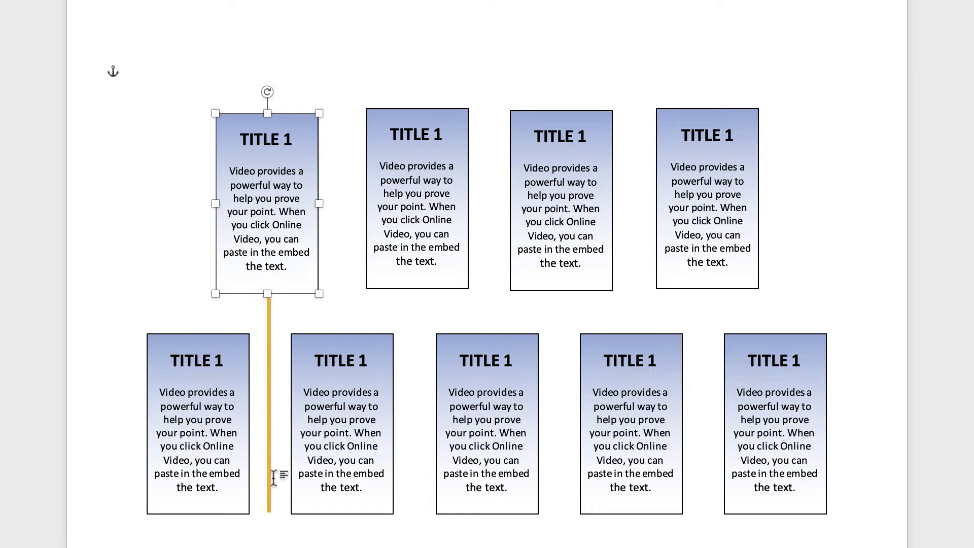
pyautogui.moveTo(278, 282); pyautogui.dragTo(300, 257)
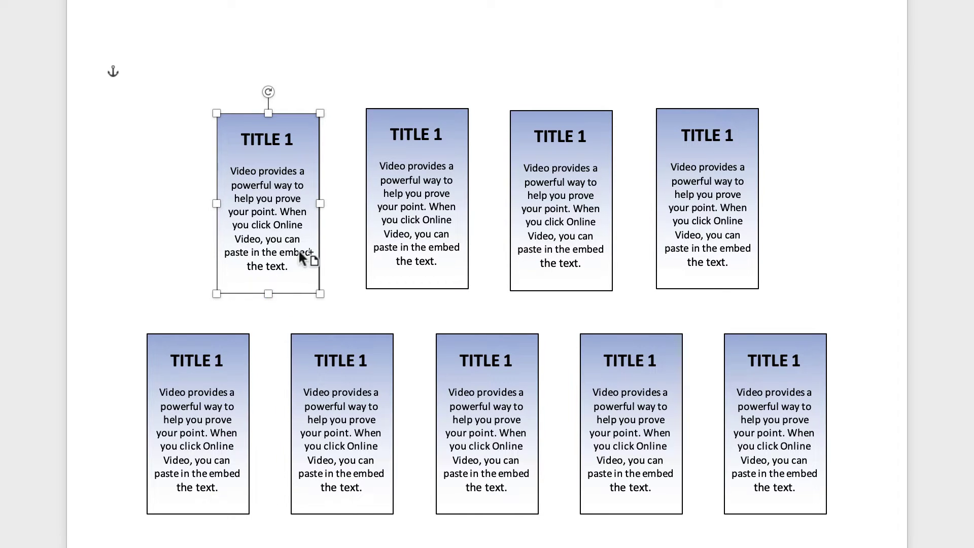
# - Nudge the last box of the upper row slightly left to centre it over the gap below
pyautogui.click(713, 217)
pyautogui.press('Left')
pyautogui.press('Left')
pyautogui.press('Left')
pyautogui.press('Left')
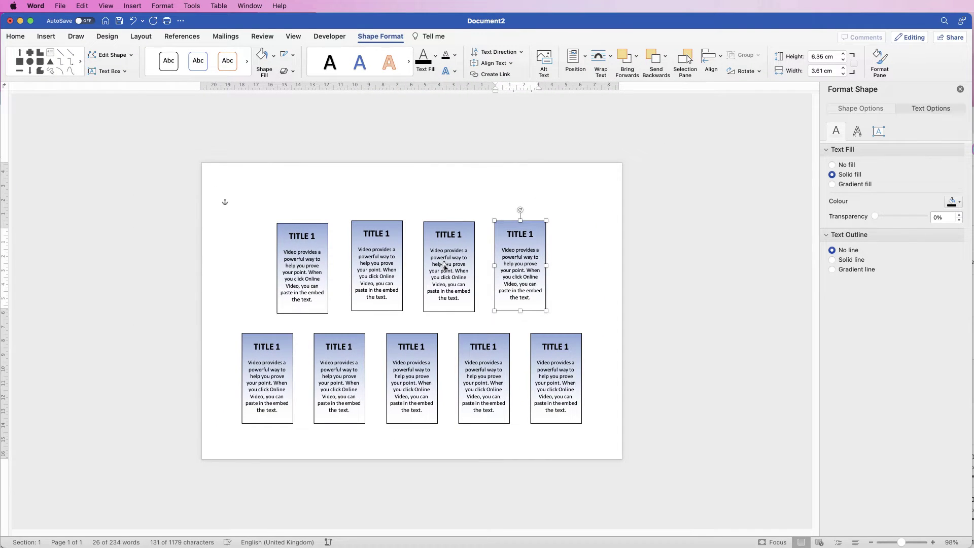
# - Distribute the four upper text boxes horizontally and align their tops
pyautogui.keyDown('shift'); pyautogui.click(551, 199); pyautogui.keyUp('shift')
pyautogui.keyDown('shift'); pyautogui.click(360, 273); pyautogui.keyUp('shift')
pyautogui.keyDown('shift'); pyautogui.click(316, 275); pyautogui.keyUp('shift')
pyautogui.click(719, 57)
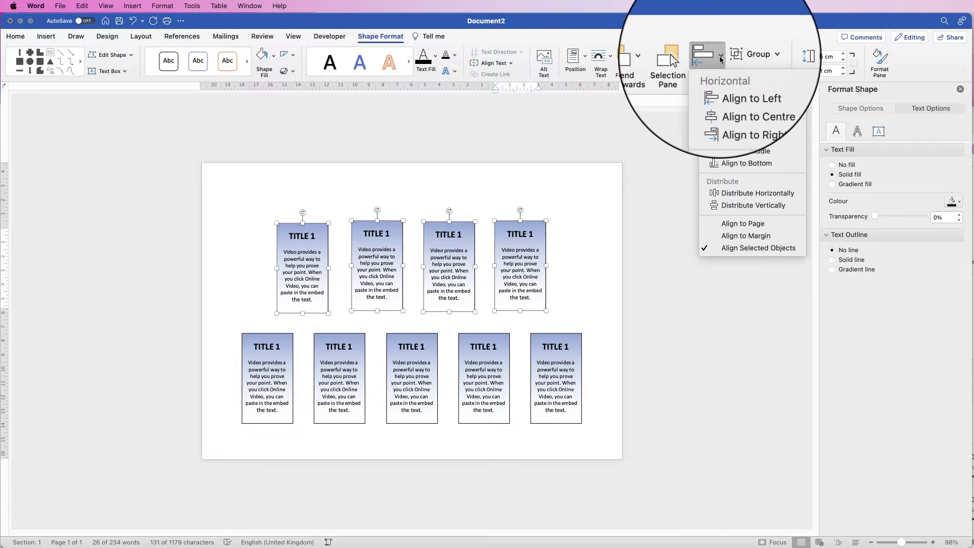
pyautogui.click(727, 193)
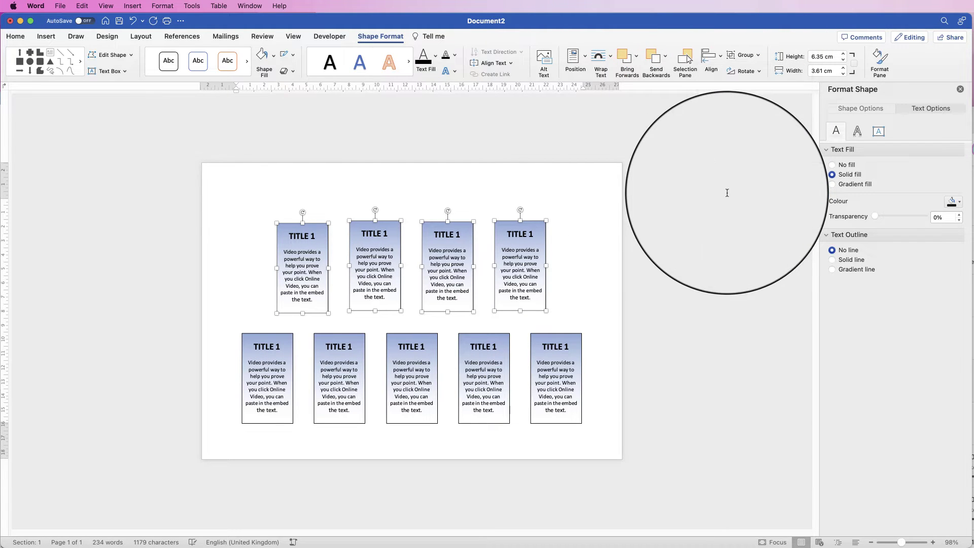
pyautogui.click(720, 57)
pyautogui.click(727, 138)
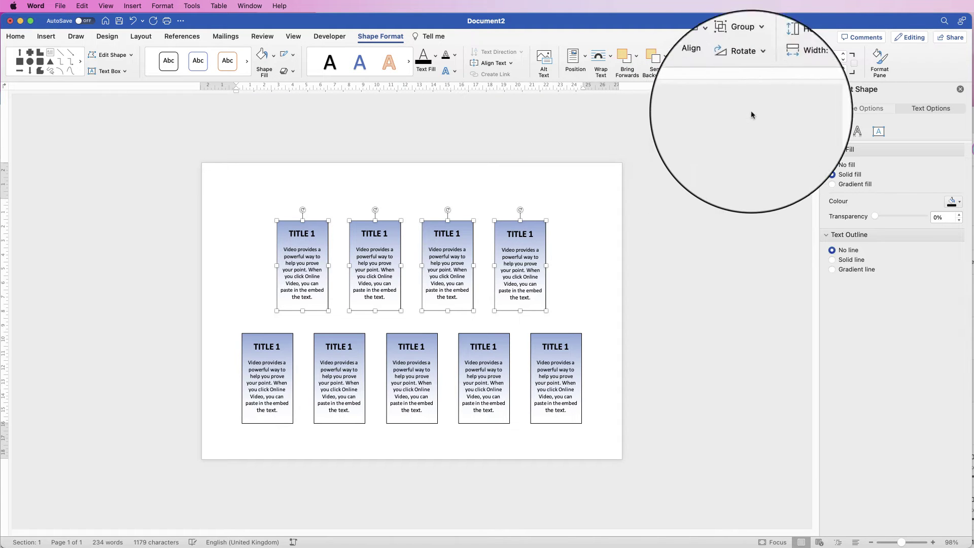
# - Group the four upper text boxes and align the group to the horizontal centre of the page
pyautogui.click(742, 56)
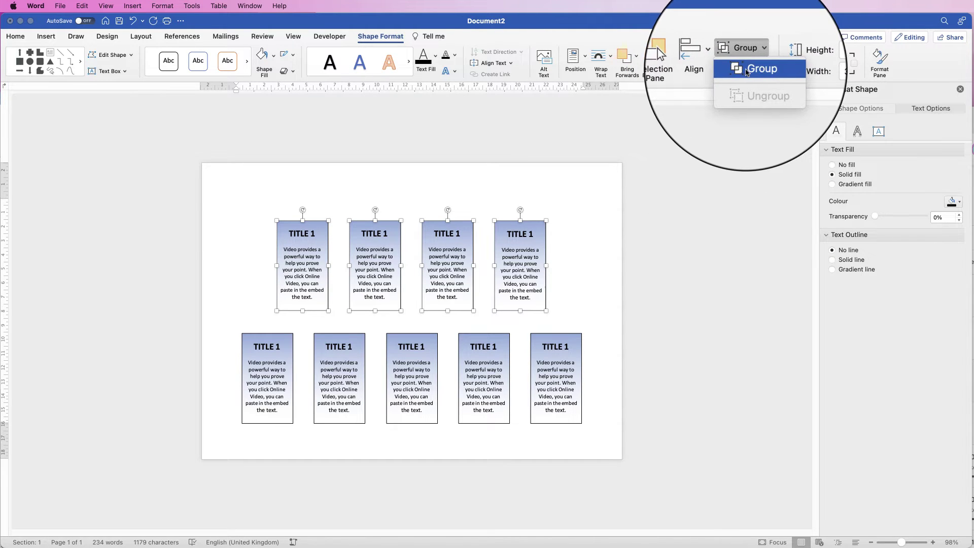
pyautogui.click(758, 70)
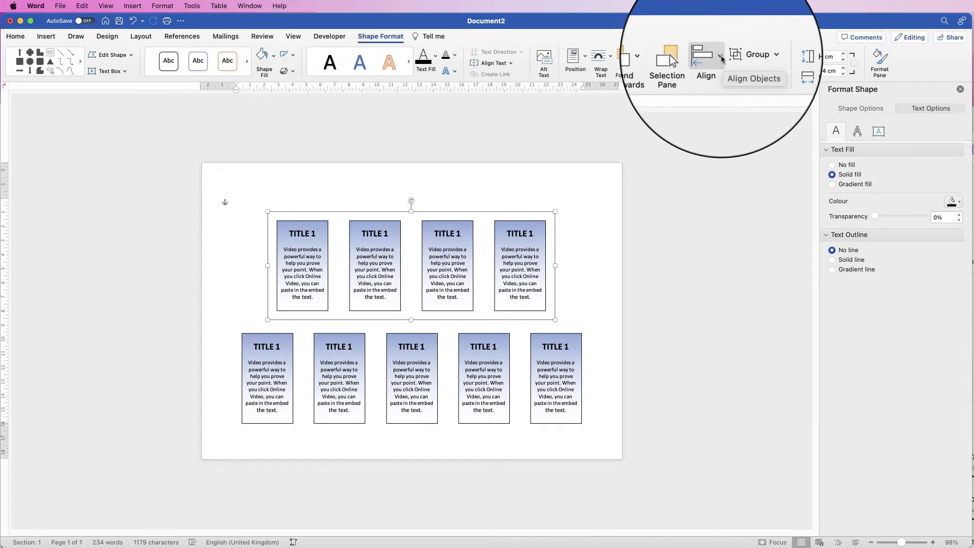
pyautogui.click(720, 57)
pyautogui.click(728, 96)
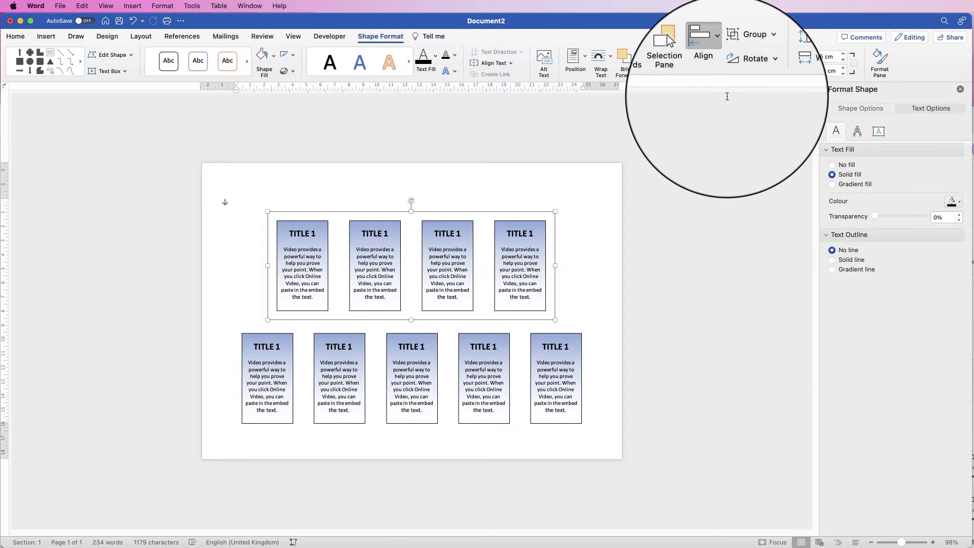
pyautogui.click(633, 432)
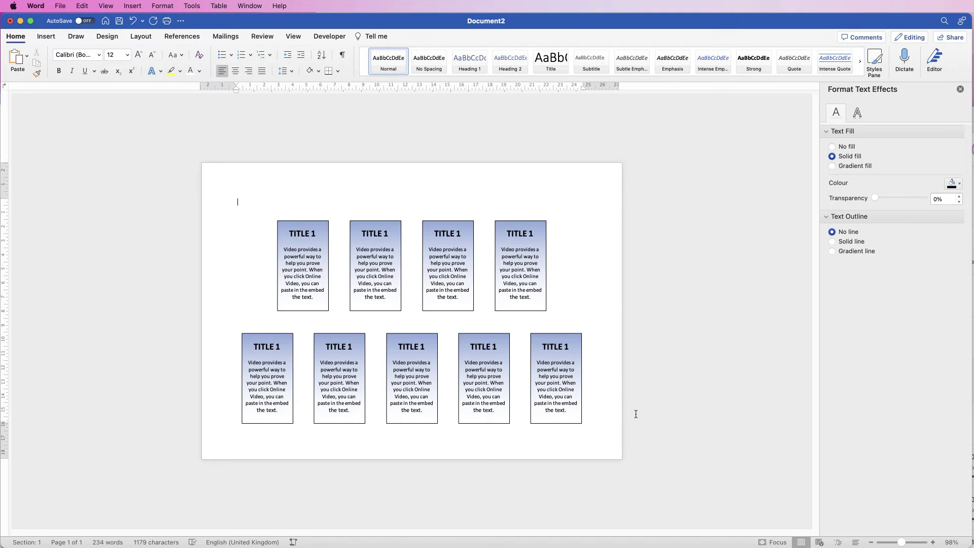
# - Draw a thin rectangle about 23.95 cm wide and 0.13 cm high between the two rows as the timeline bar
pyautogui.click(46, 37)
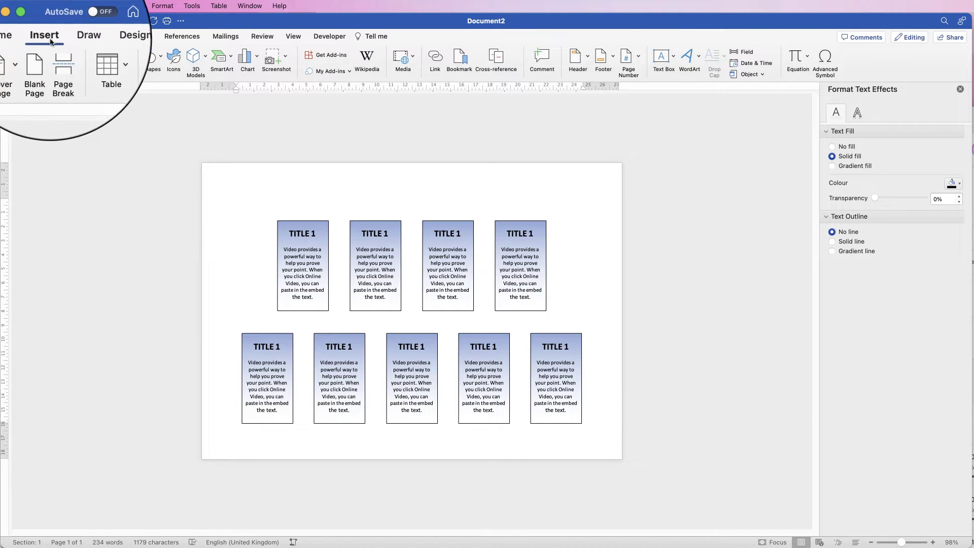
pyautogui.click(160, 58)
pyautogui.click(279, 96)
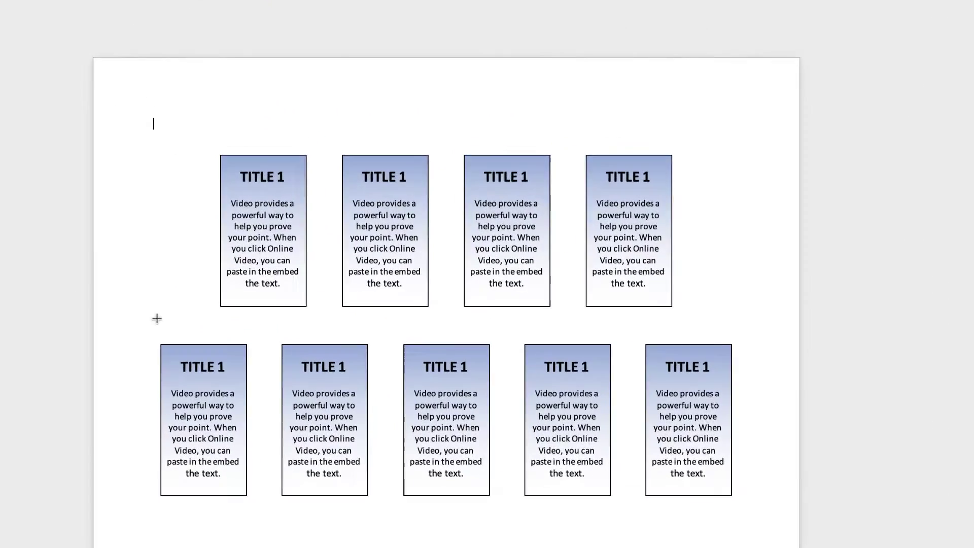
pyautogui.moveTo(157, 318); pyautogui.dragTo(726, 323)
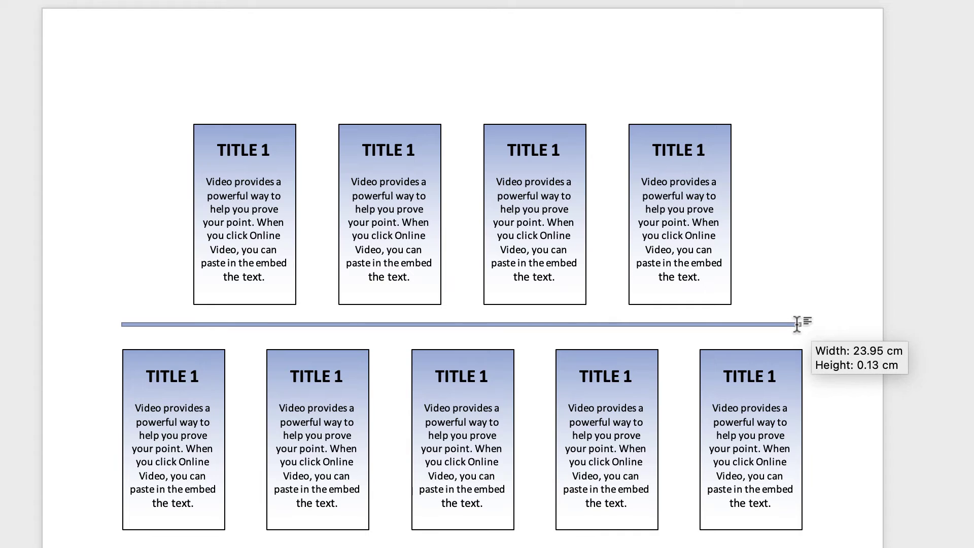
pyautogui.moveTo(797, 323); pyautogui.dragTo(798, 323)
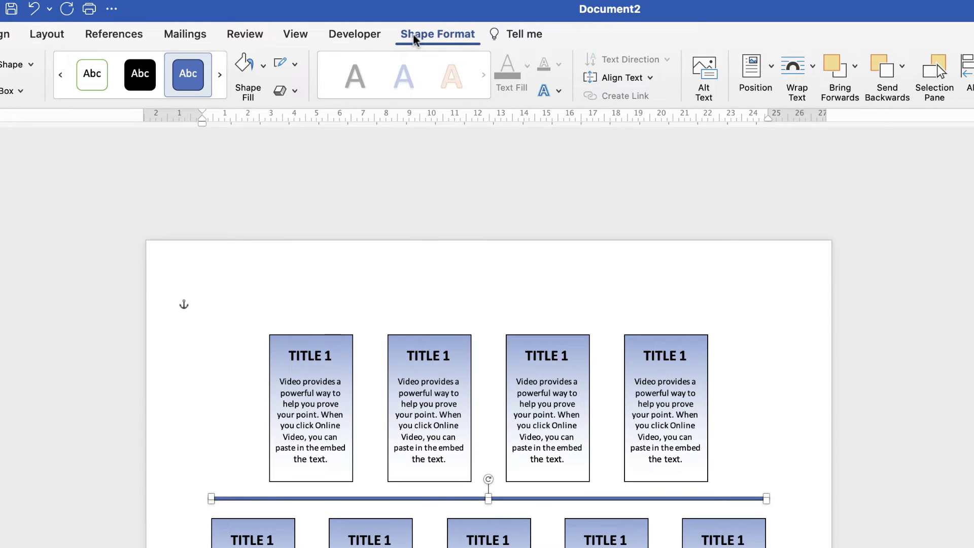
# - Remove the timeline bar's outline and fill it with black
pyautogui.click(296, 68)
pyautogui.click(294, 94)
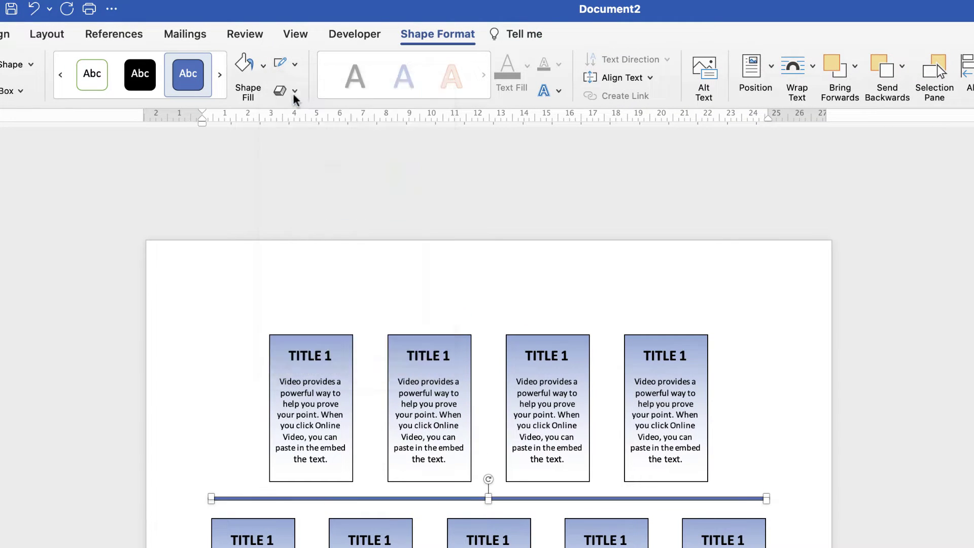
pyautogui.click(263, 70)
pyautogui.click(257, 145)
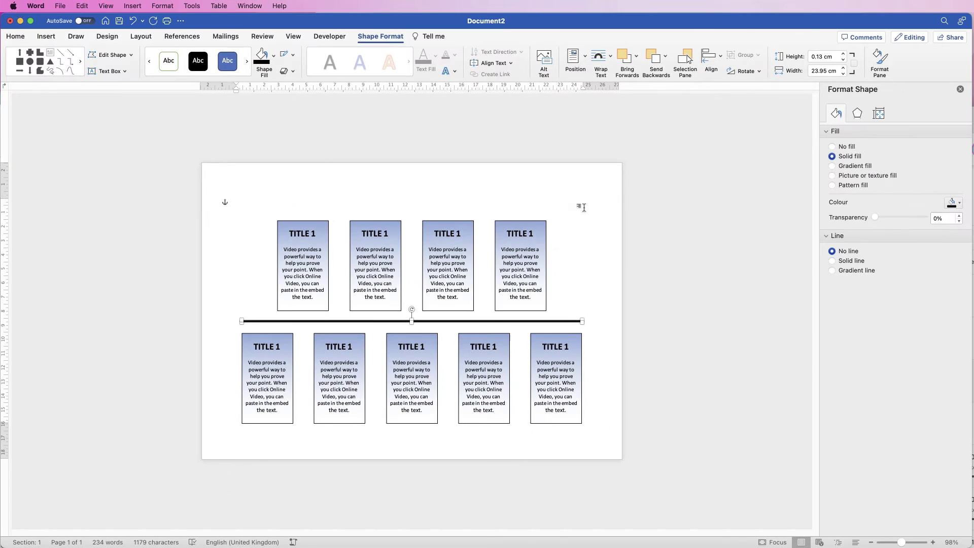
pyautogui.click(764, 314)
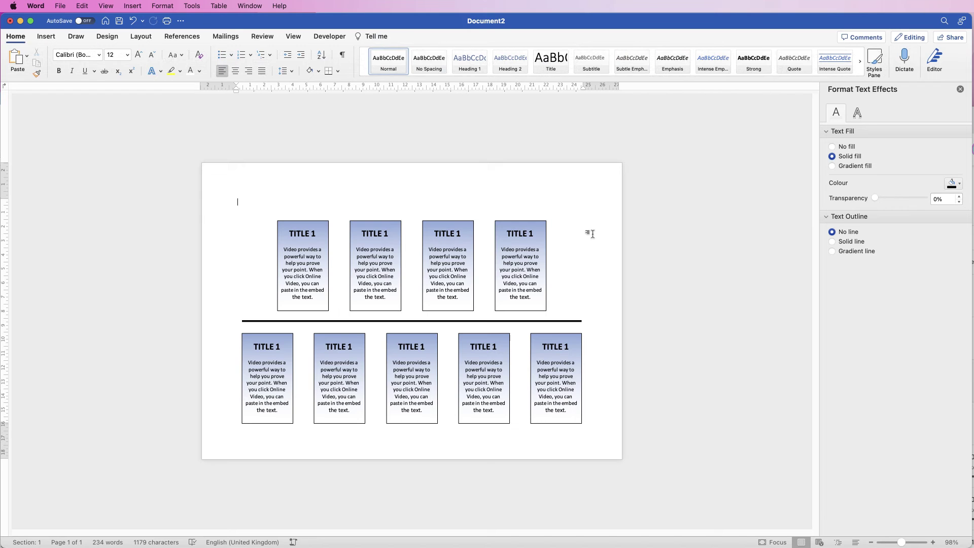
# - Draw a small up block arrow, about 0.51 cm high and 0.2 cm wide, in the blank area left of the upper row
pyautogui.click(46, 36)
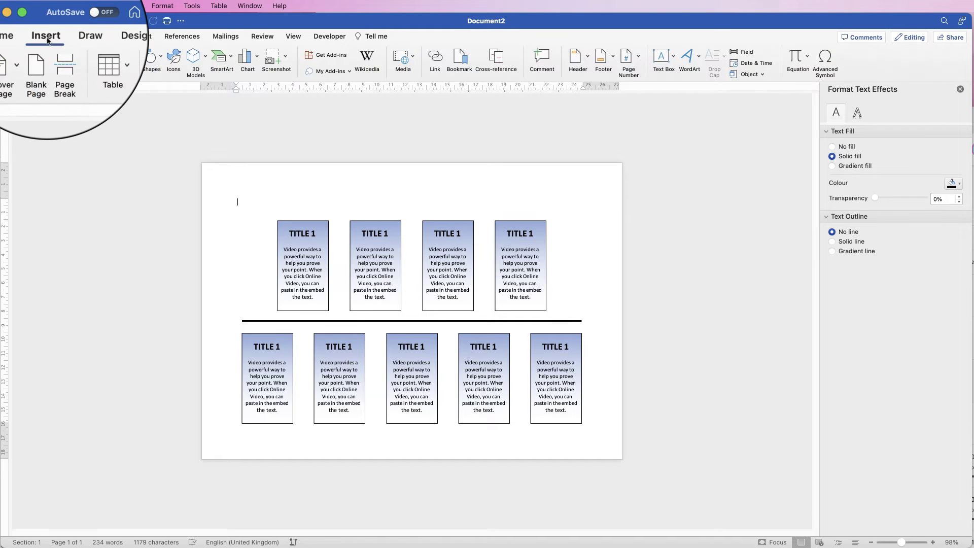
pyautogui.click(151, 57)
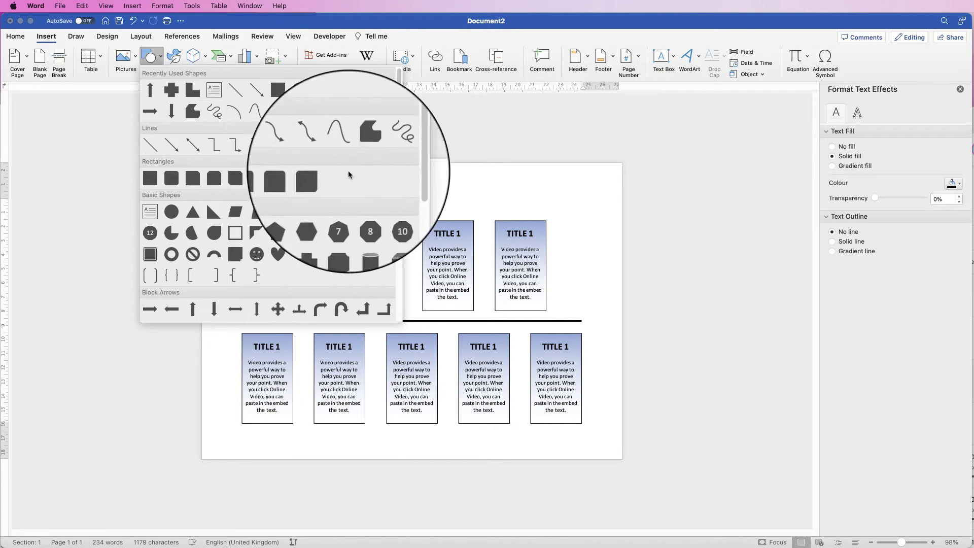
pyautogui.scroll(-3, 400, 183)
pyautogui.scroll(3, 305, 234)
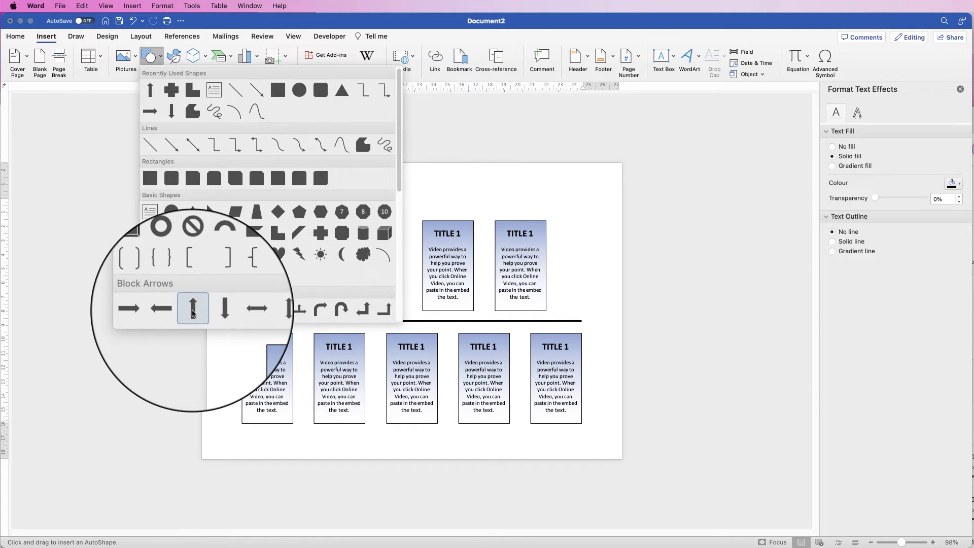
pyautogui.click(193, 310)
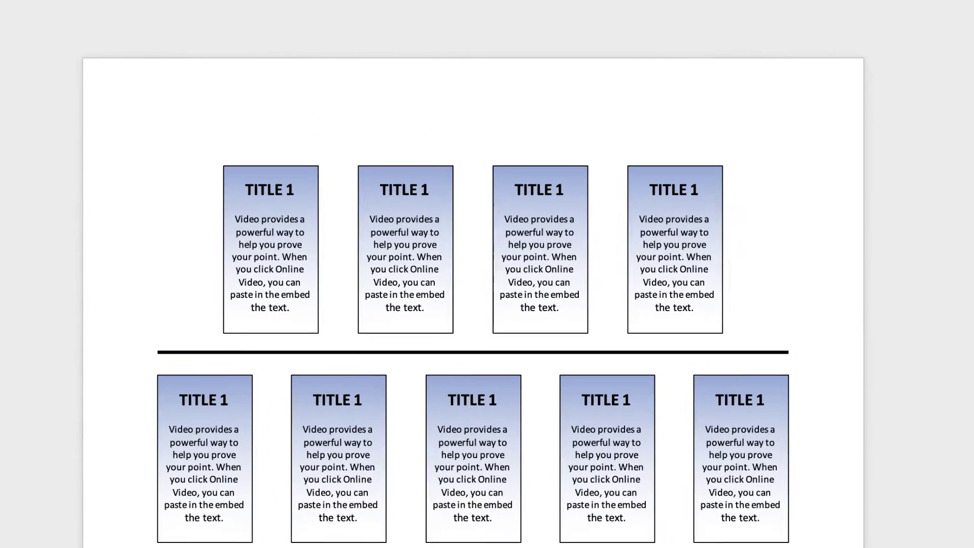
pyautogui.moveTo(129, 229)
pyautogui.mouseDown()
pyautogui.moveTo(134, 284)
pyautogui.moveTo(134, 265)
pyautogui.mouseUp()
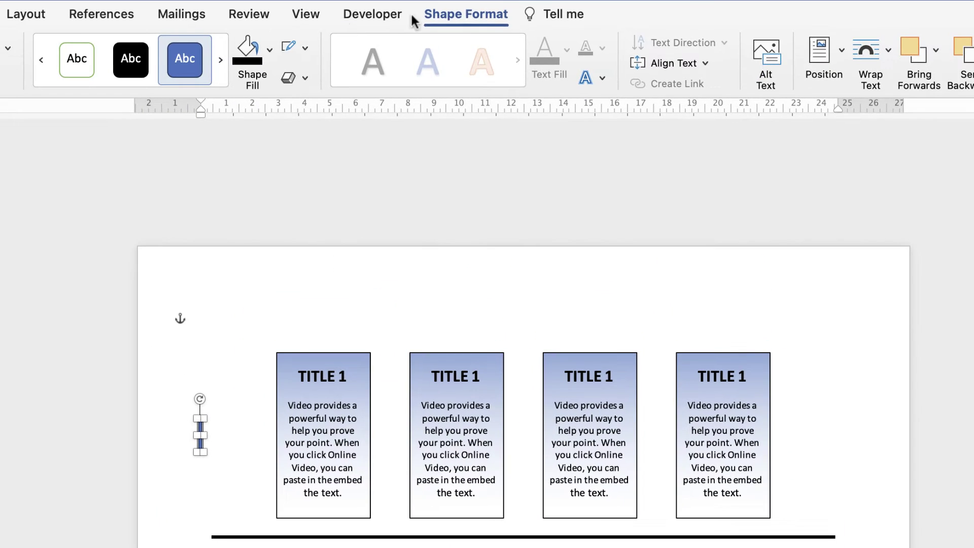
# - Remove the small arrow's outline and fill it with black
pyautogui.click(304, 47)
pyautogui.click(302, 74)
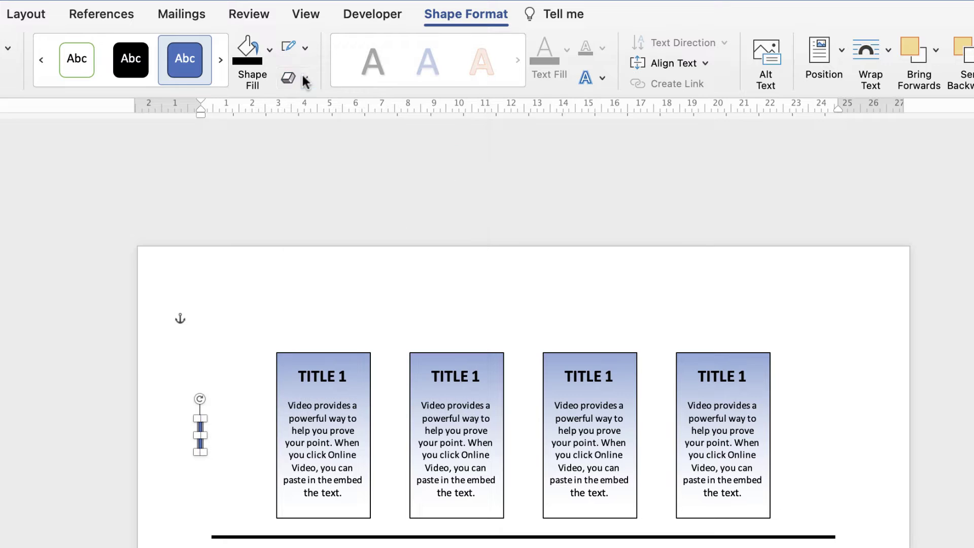
pyautogui.click(269, 56)
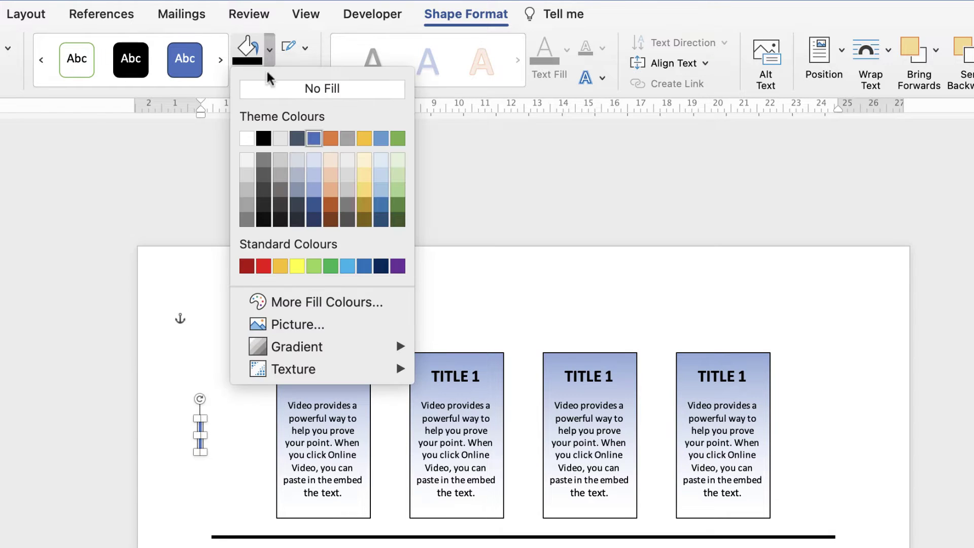
pyautogui.click(264, 138)
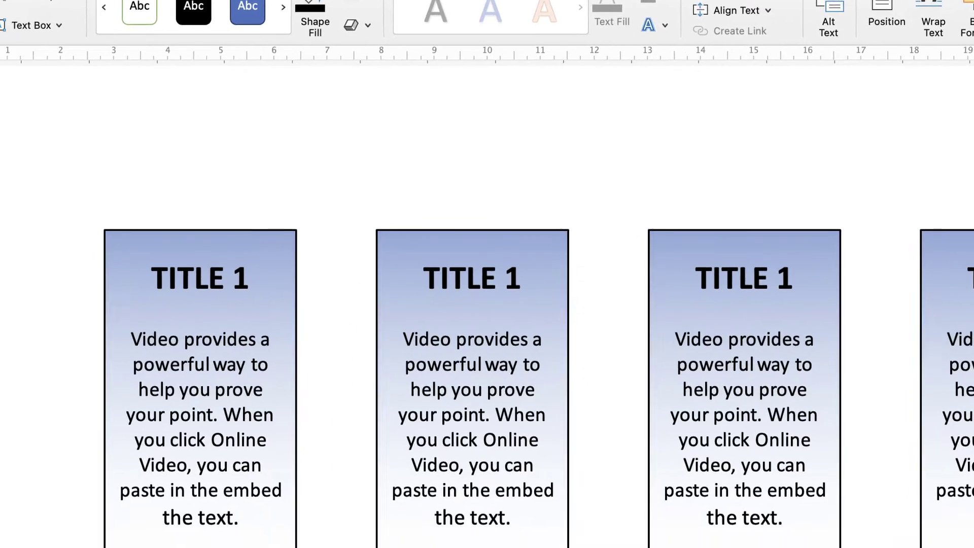
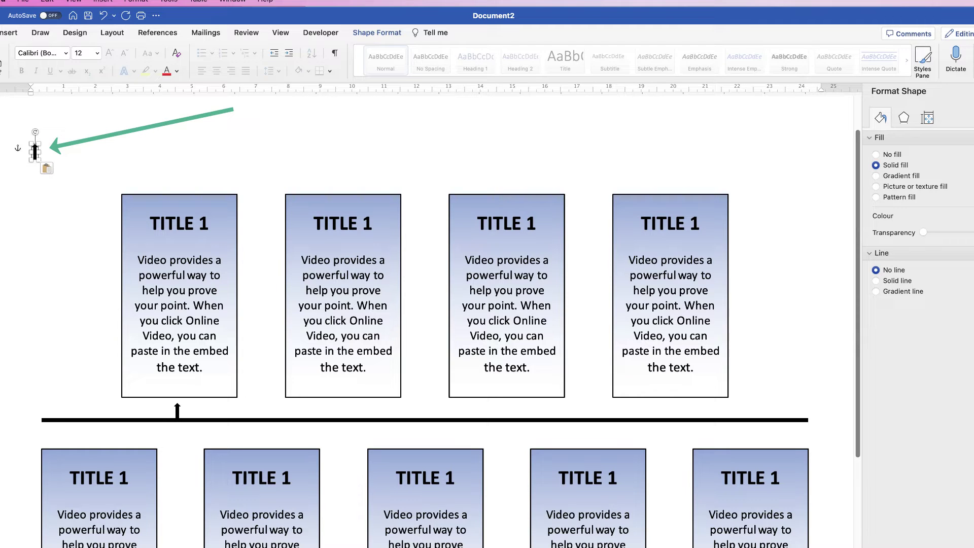
# - Paste nine more copies of the black up arrow onto the page
pyautogui.press('super+v')
pyautogui.press('super+v')
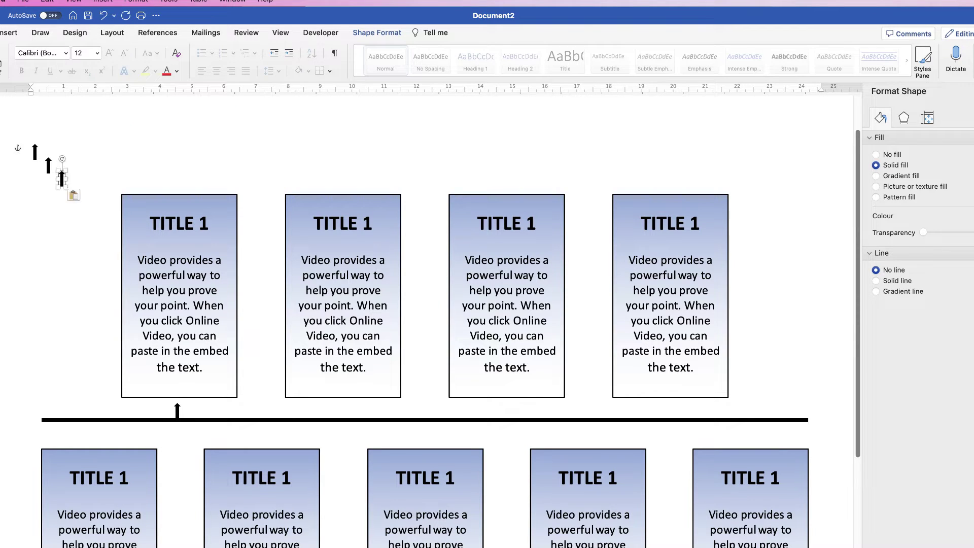
pyautogui.press('super+v')
pyautogui.press('super+v')
pyautogui.press('super+v')
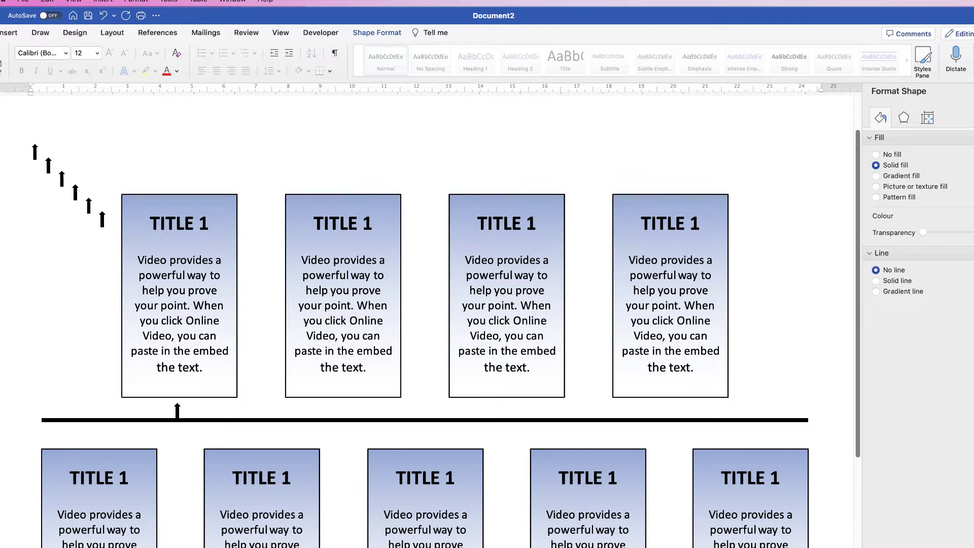
pyautogui.press('super+v')
pyautogui.press('super+v')
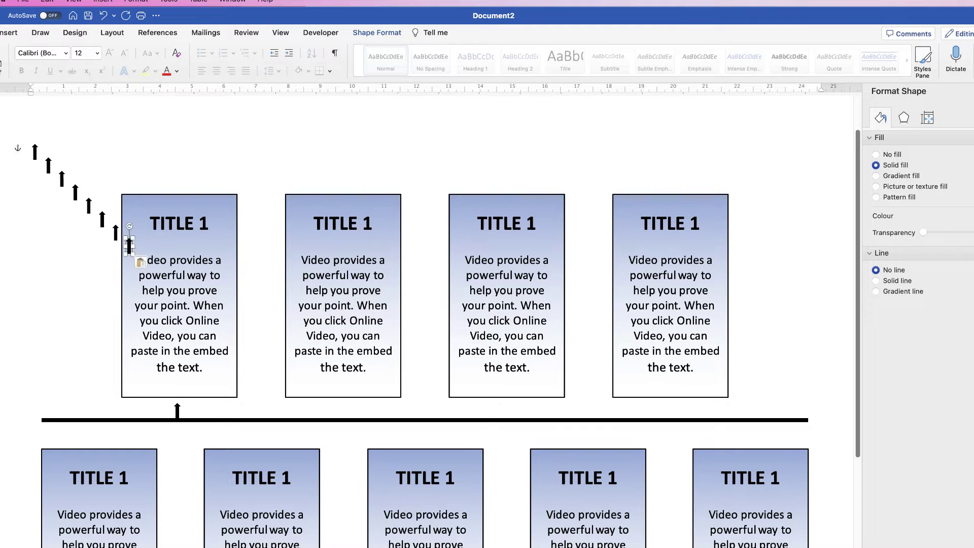
pyautogui.press('super+v')
pyautogui.press('super+v')
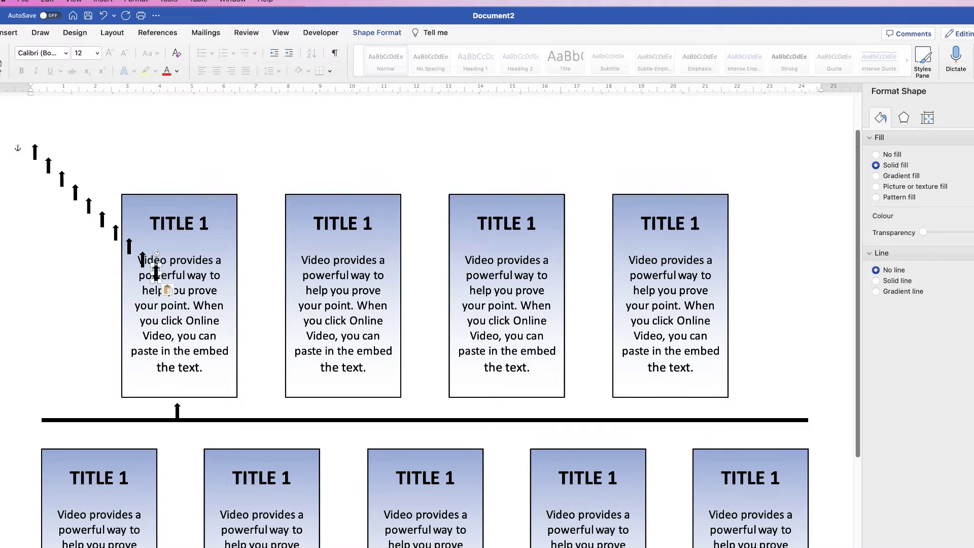
# - Place arrow copies on the timeline bar beneath the second, third and fourth upper boxes
pyautogui.moveTo(34, 152); pyautogui.dragTo(507, 410)
pyautogui.moveTo(61, 179); pyautogui.dragTo(672, 410)
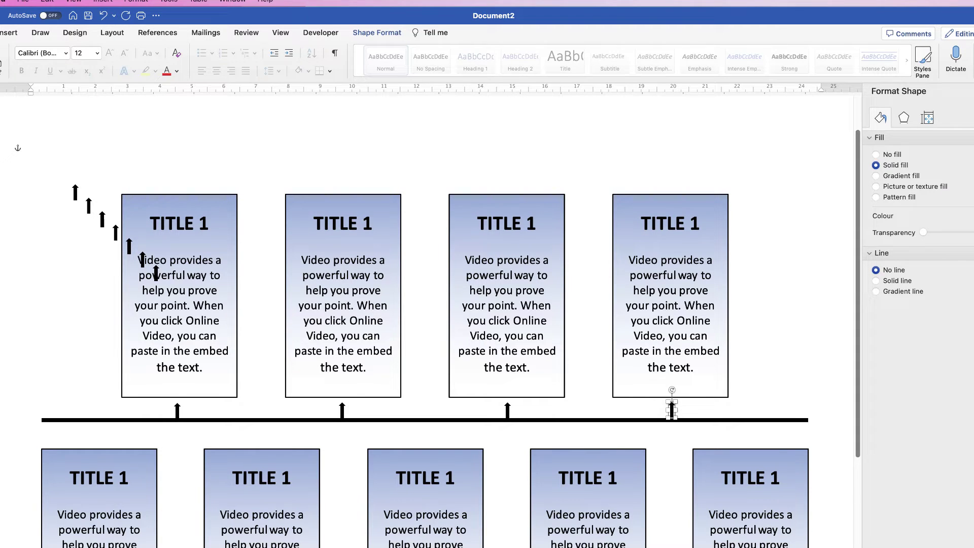
# - Align the four up arrows beneath the upper boxes to their top edges
pyautogui.keyDown('shift'); pyautogui.click(508, 410); pyautogui.keyUp('shift')
pyautogui.keyDown('shift'); pyautogui.click(343, 410); pyautogui.keyUp('shift')
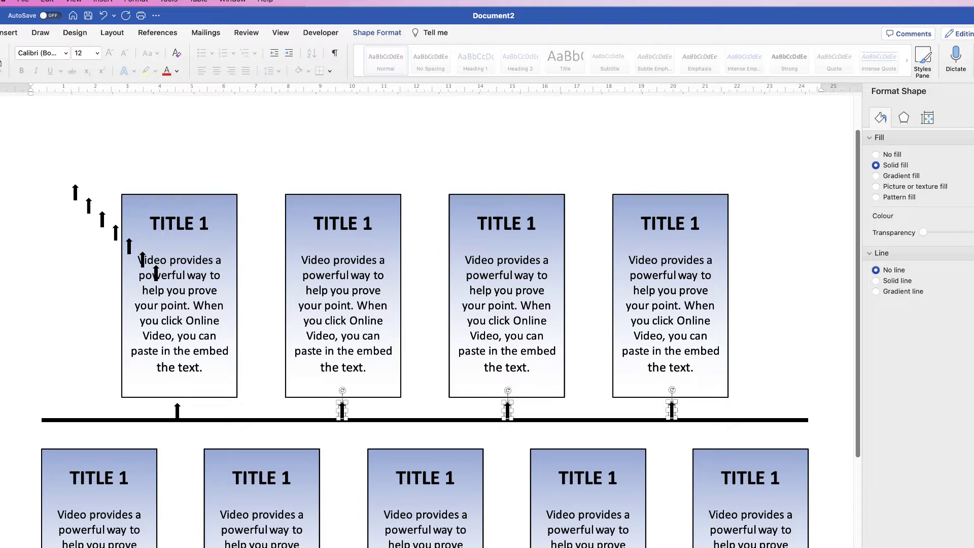
pyautogui.keyDown('shift'); pyautogui.click(177, 410); pyautogui.keyUp('shift')
pyautogui.click(377, 32)
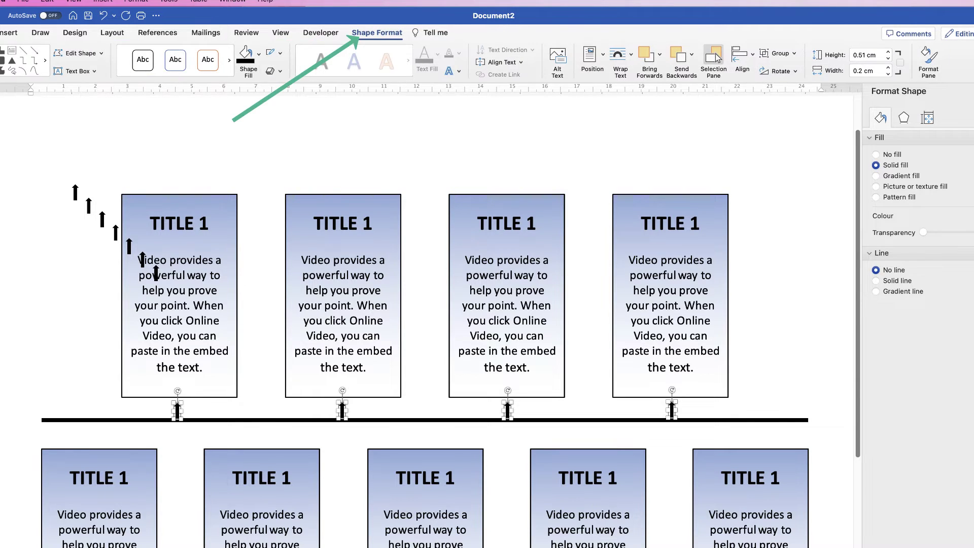
pyautogui.click(741, 55)
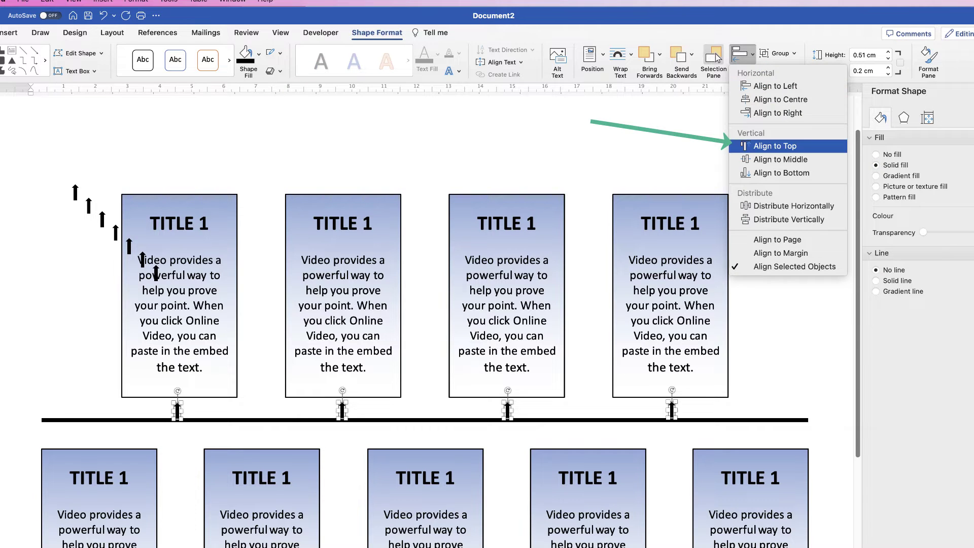
pyautogui.click(775, 145)
pyautogui.click(31, 153)
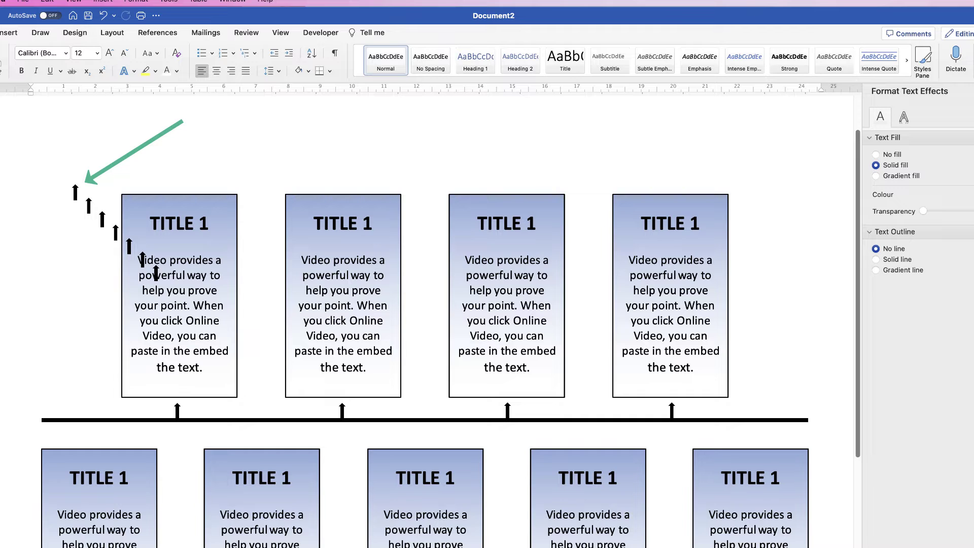
# - Rotate the uppermost spare arrow to point straight down and delete the other six spare up arrows
pyautogui.click(75, 193)
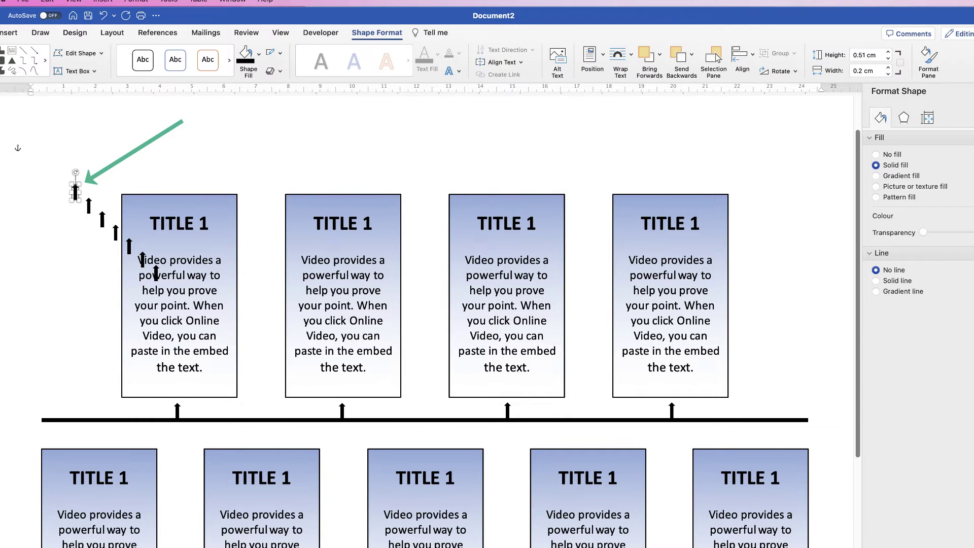
pyautogui.moveTo(75, 173)
pyautogui.mouseDown()
pyautogui.moveTo(58, 181)
pyautogui.moveTo(75, 212)
pyautogui.mouseUp()
pyautogui.click(89, 206)
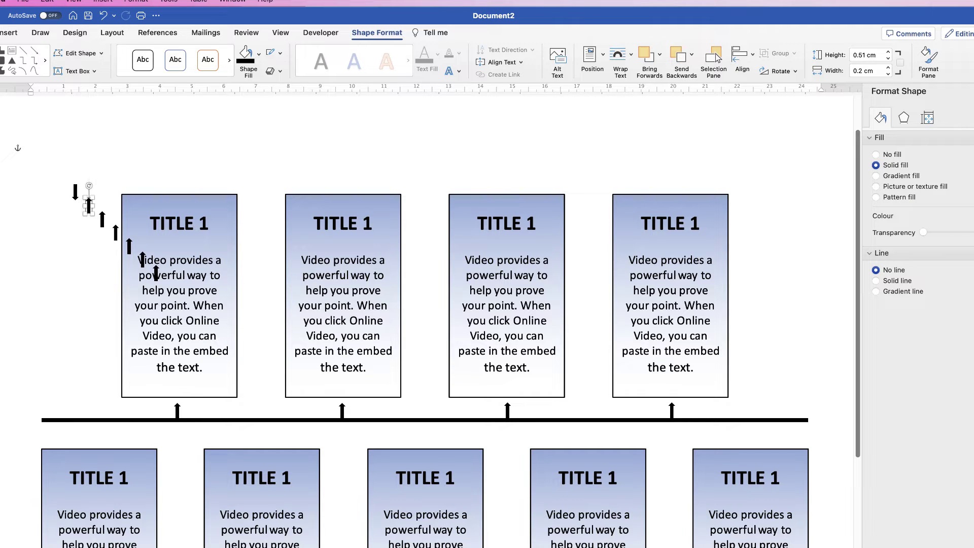
pyautogui.press('Delete')
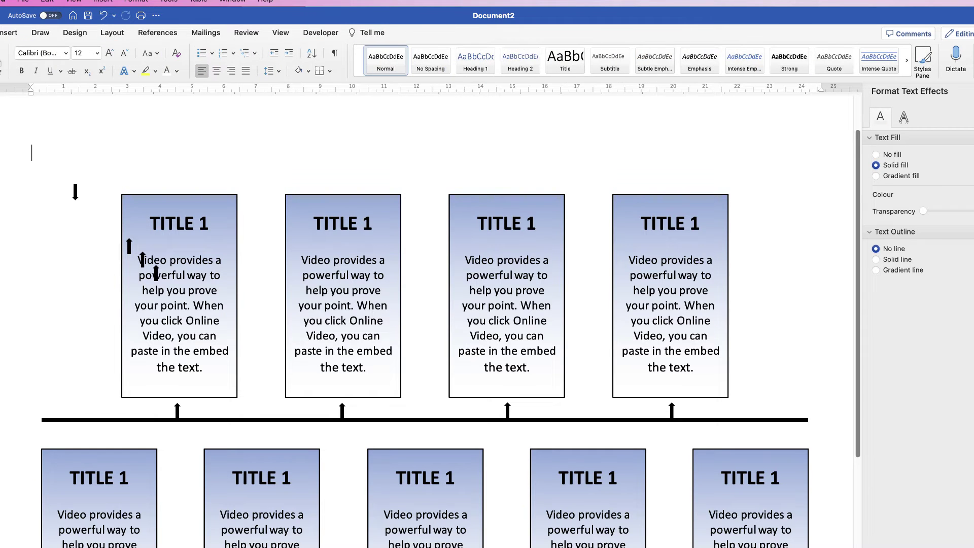
pyautogui.press('Delete')
pyautogui.press('Delete')
pyautogui.press('Delete')
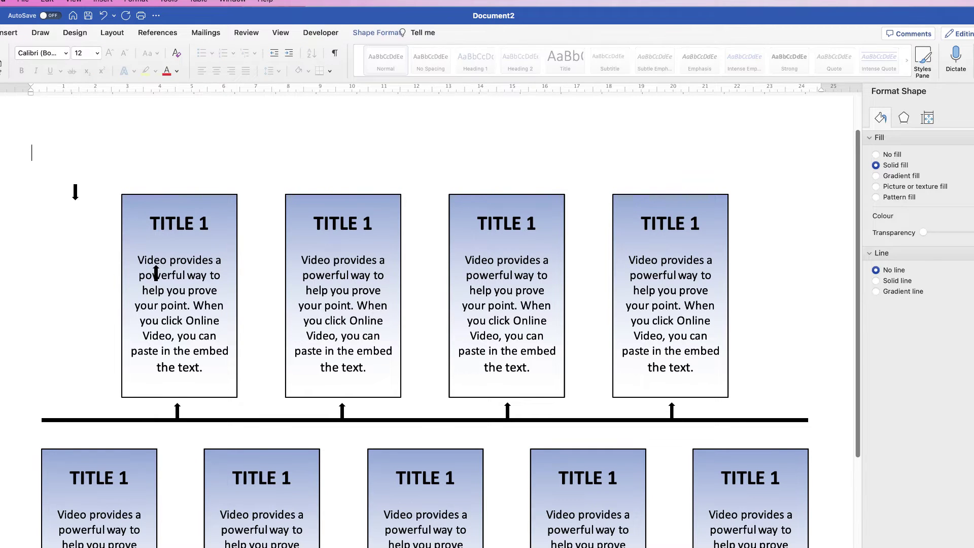
pyautogui.press('Delete')
# - Place copies of the down arrow along the underside of the timeline bar, one centred above each of the five lower boxes
pyautogui.scroll(2, 426, 305)
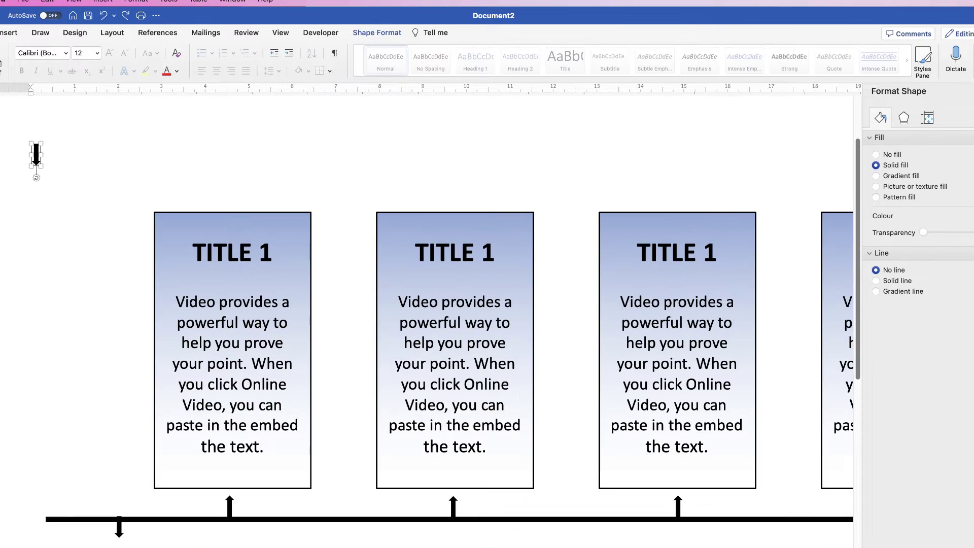
pyautogui.moveTo(36, 154); pyautogui.dragTo(348, 532)
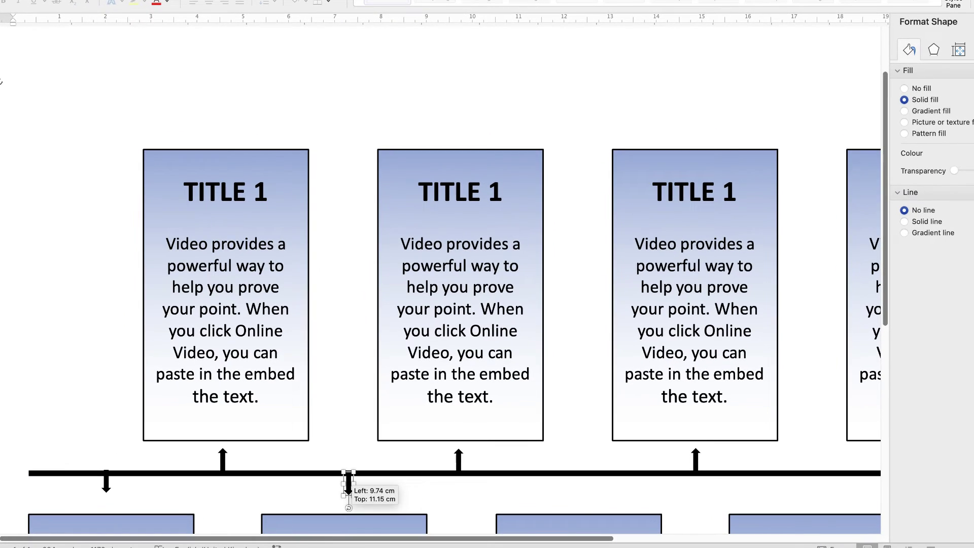
pyautogui.moveTo(348, 482); pyautogui.dragTo(694, 488)
pyautogui.scroll(-3, 389, 341)
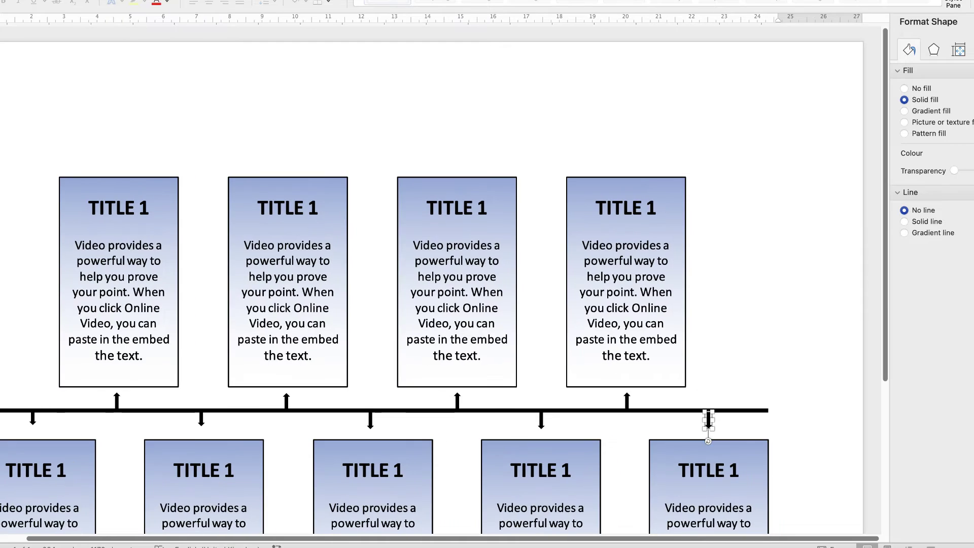
# - Select the down arrows above the fourth and fifth lower boxes together
pyautogui.keyDown('shift'); pyautogui.click(541, 420); pyautogui.keyUp('shift')
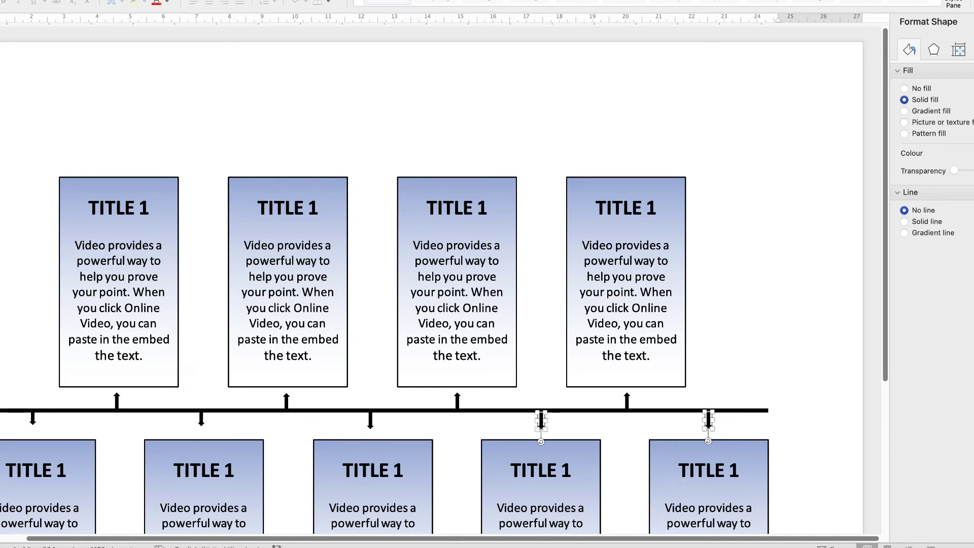